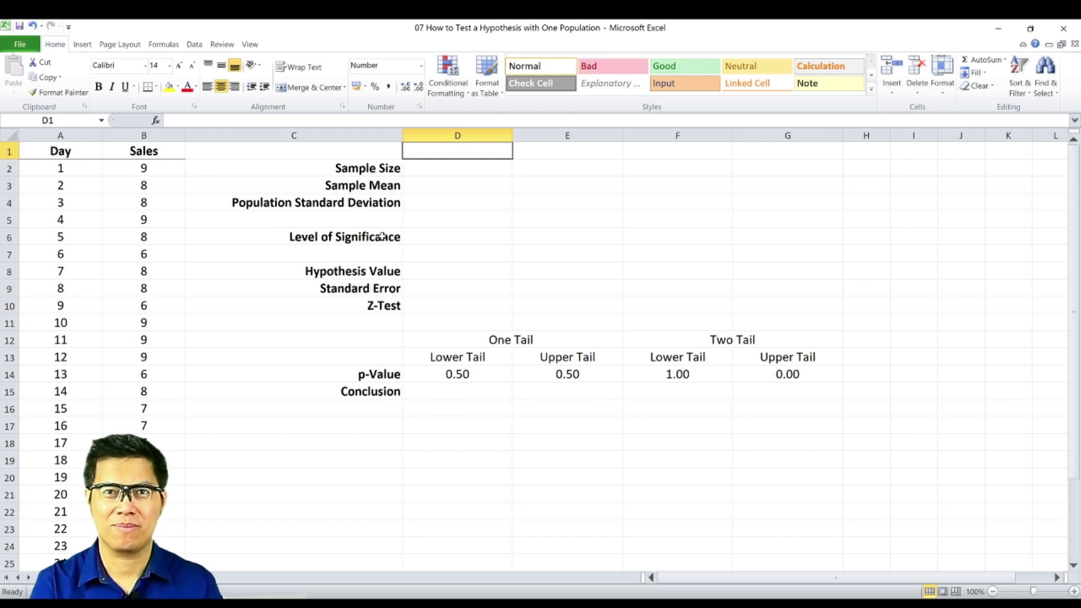
- Compute the Sales sample size in D2 with =COUNT(B2:B31), giving 30
key("Down")
type("=")
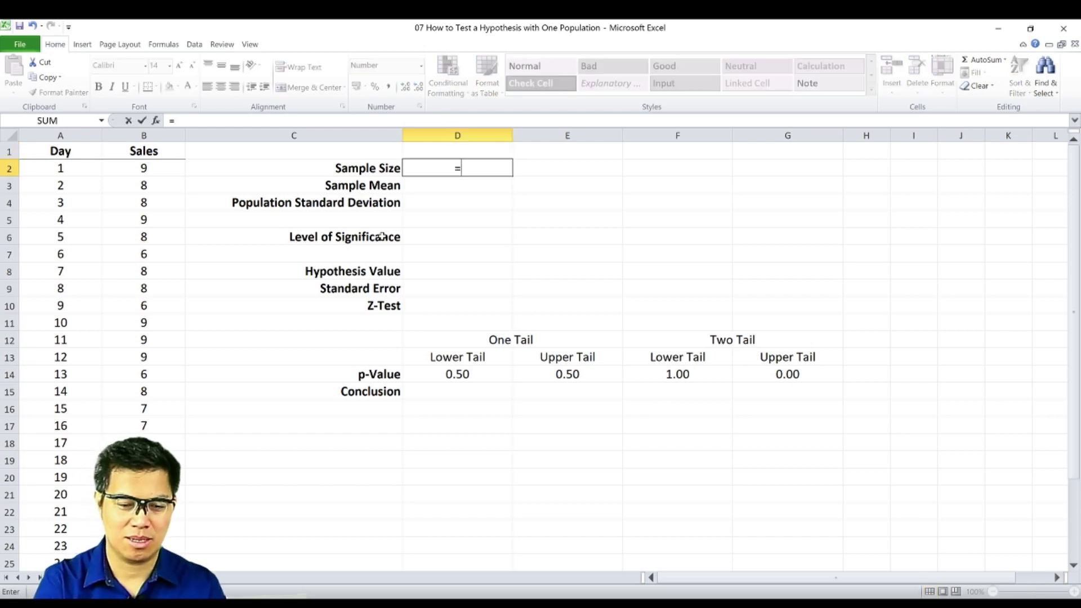
type("count(")
key("Left")
key("Left")
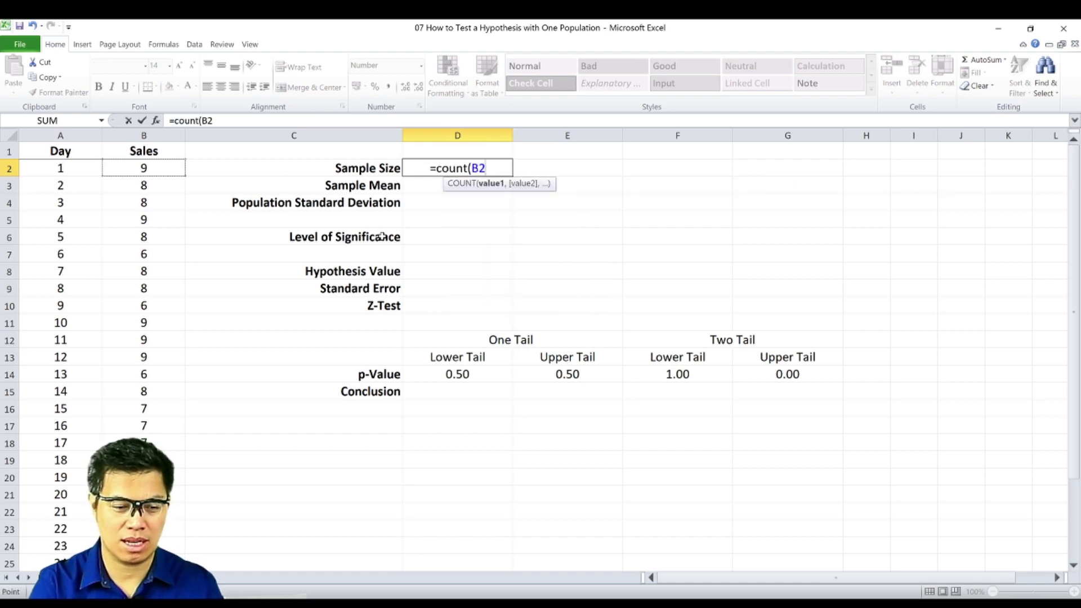
key("ctrl+shift+Down")
key("ctrl+Return")
key("Up")
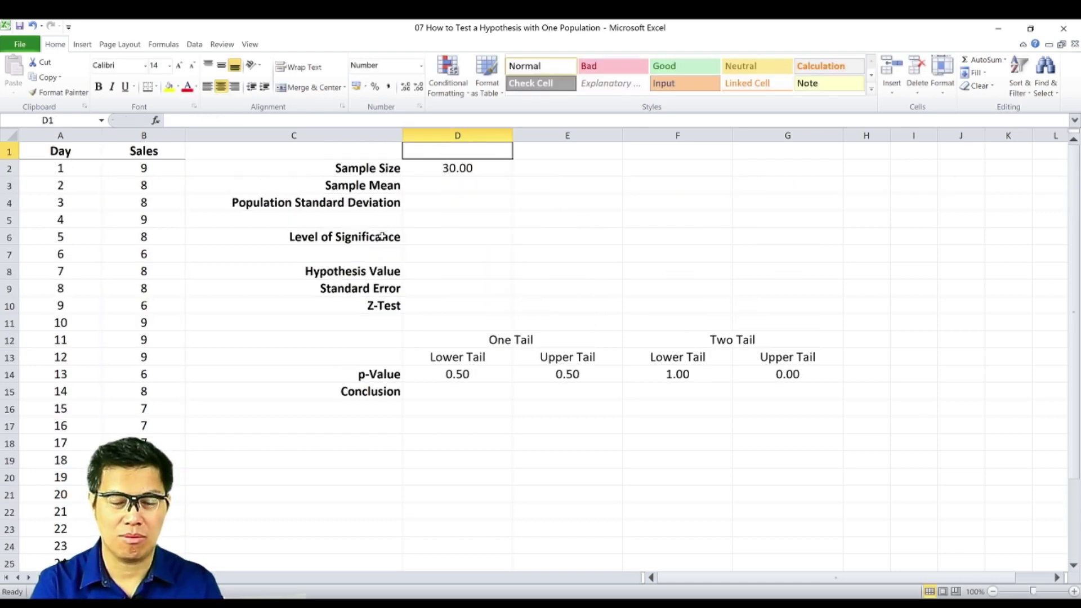
- Compute the Sales sample mean in D3 with =AVERAGE(B2:B31), giving 7.80
key("Down")
key("Down")
type("=")
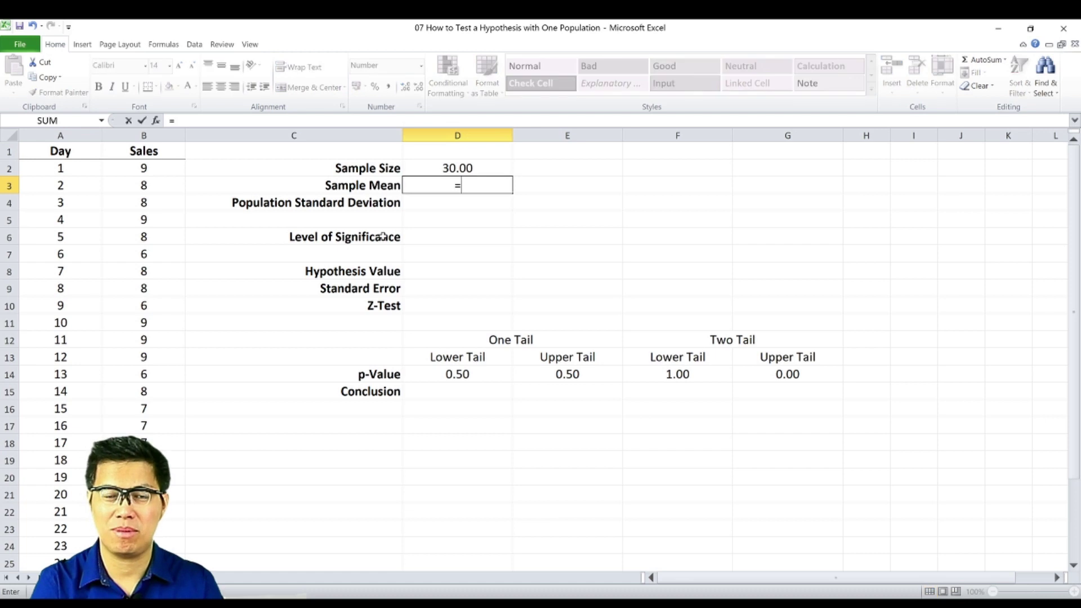
type("average(")
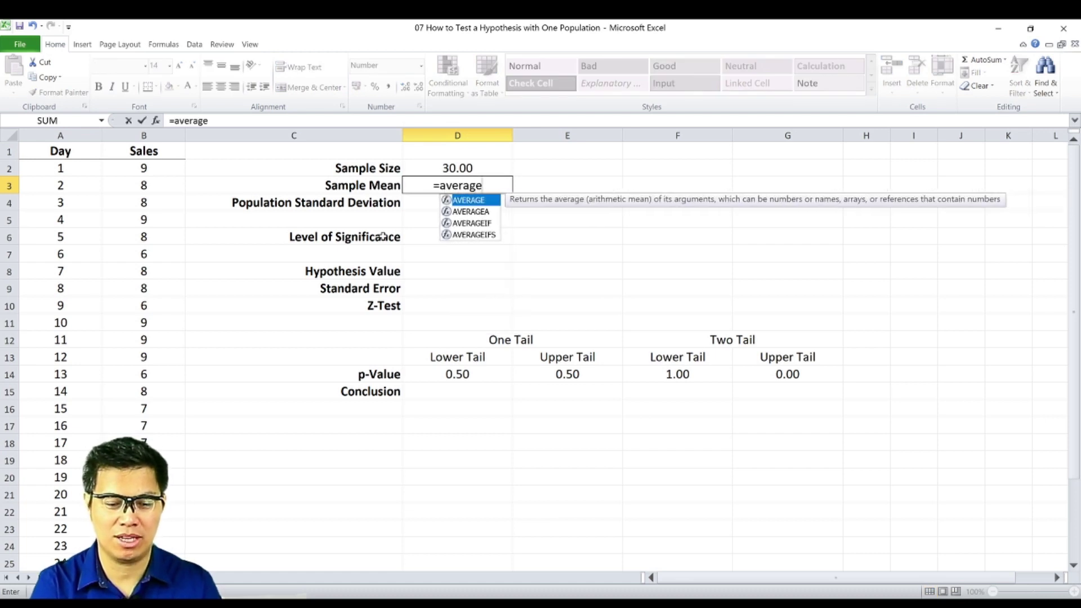
key("Left")
key("Left")
key("Left")
key("Right")
key("Up")
key("ctrl+shift+Down")
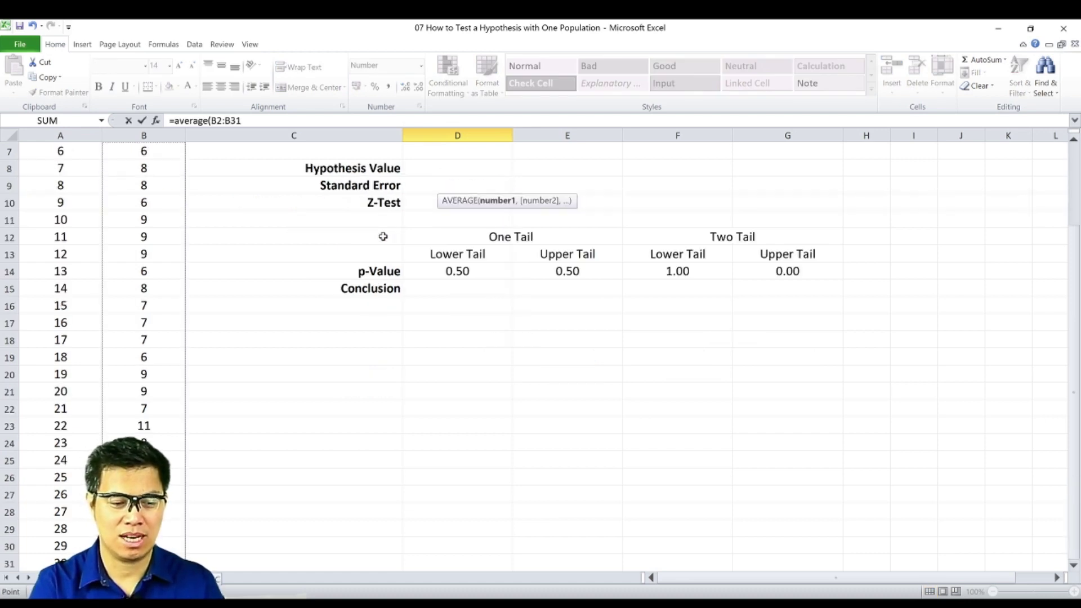
key("Return")
key("Up")
key("Up")
key("Up")
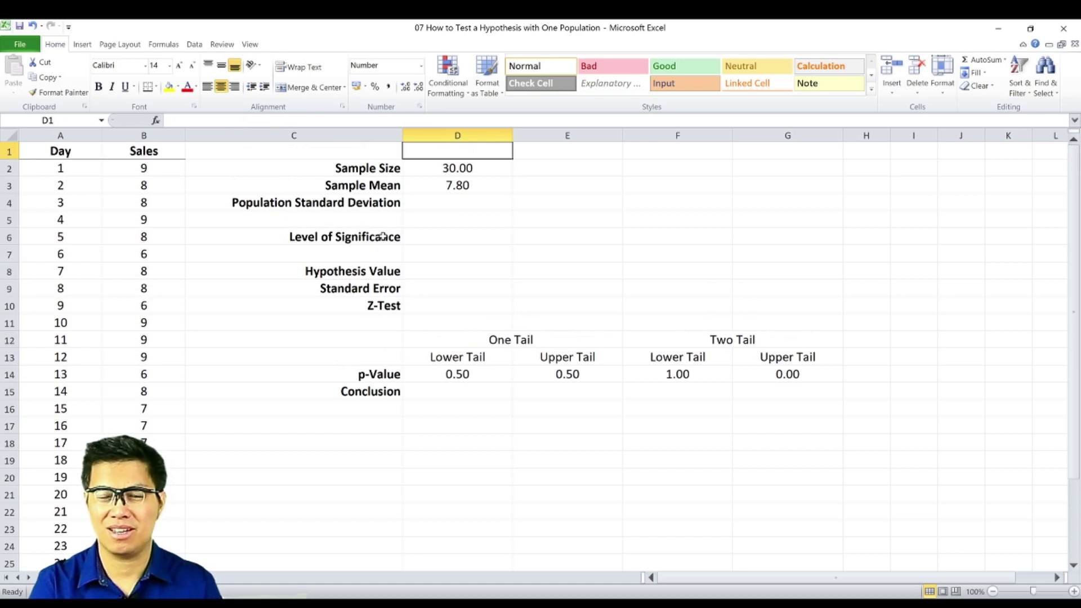
- Enter population standard deviation 1.3 in D4 and significance level 0.05 in D6
key("Down")
key("Down")
key("Down")
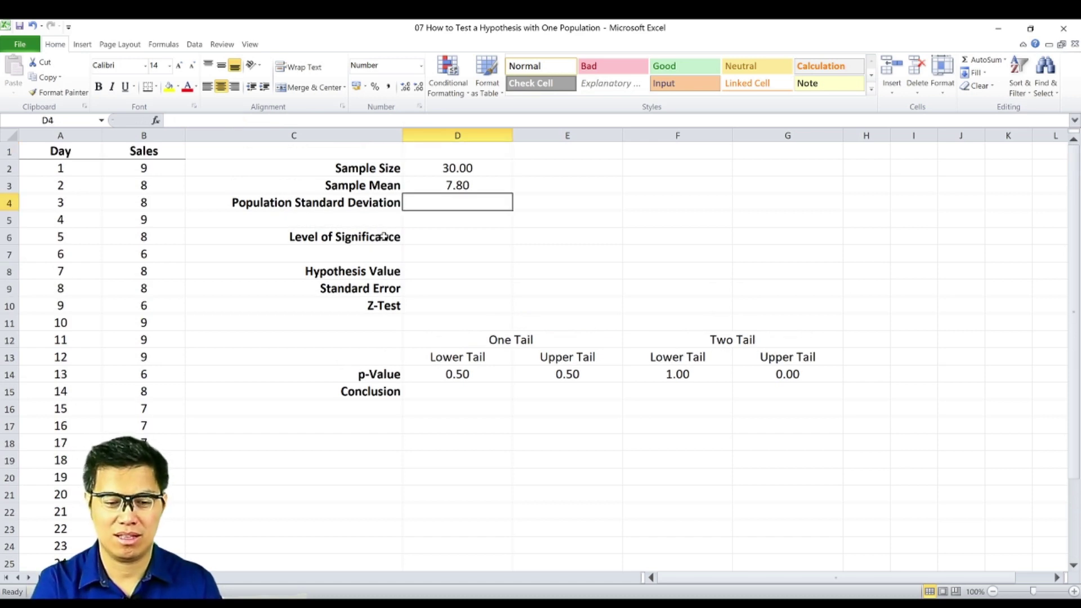
type("1.3")
key("Return")
key("Down")
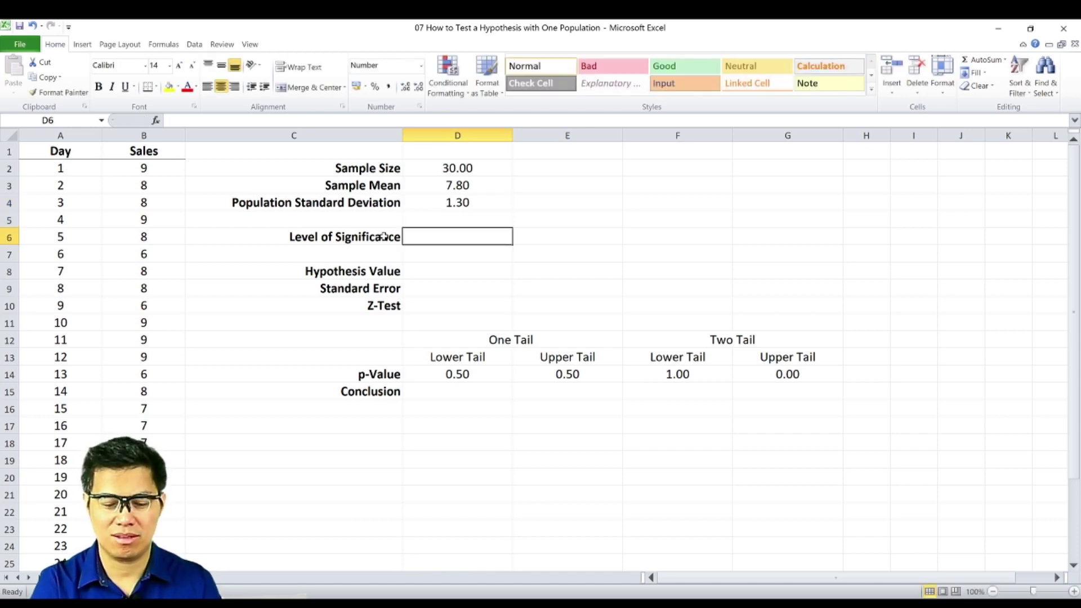
type(".05")
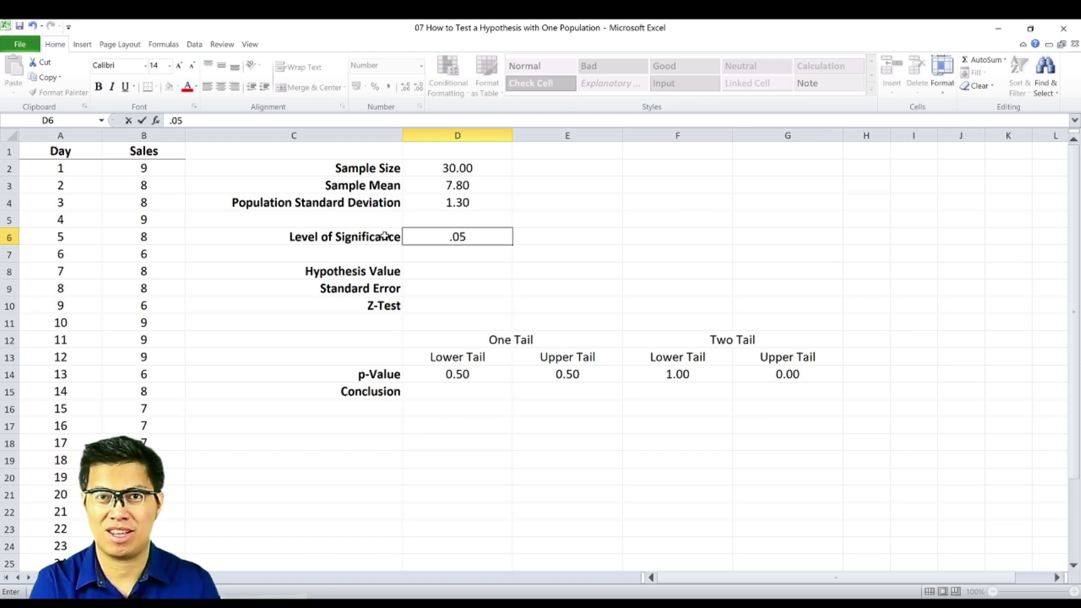
key("Return")
key("Down")
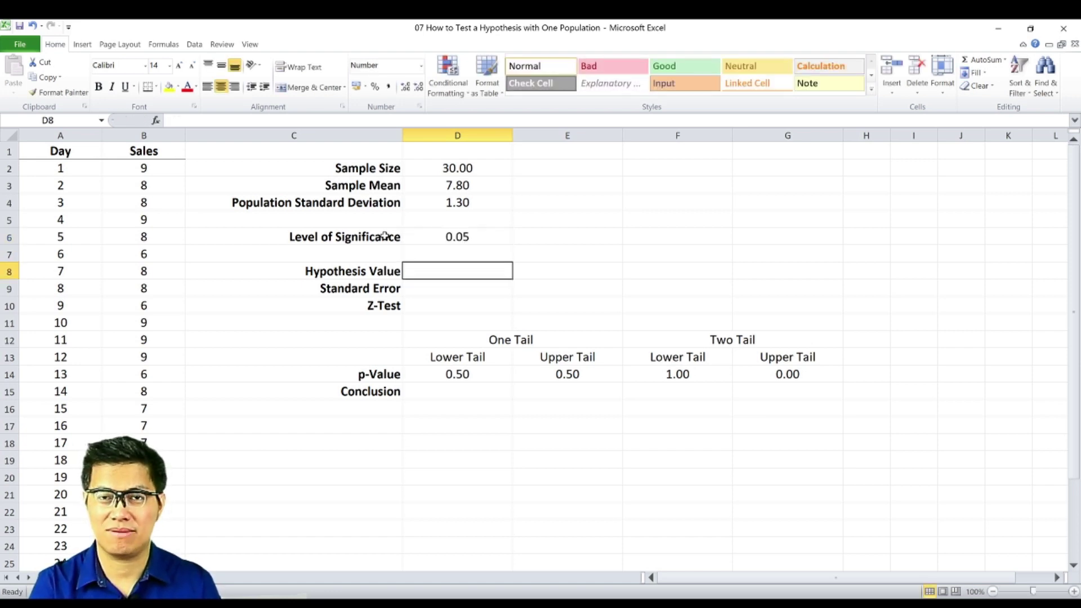
- Enter hypothesis value 8 and the standard error =D4/SQRT(D2), giving 0.24
type("8")
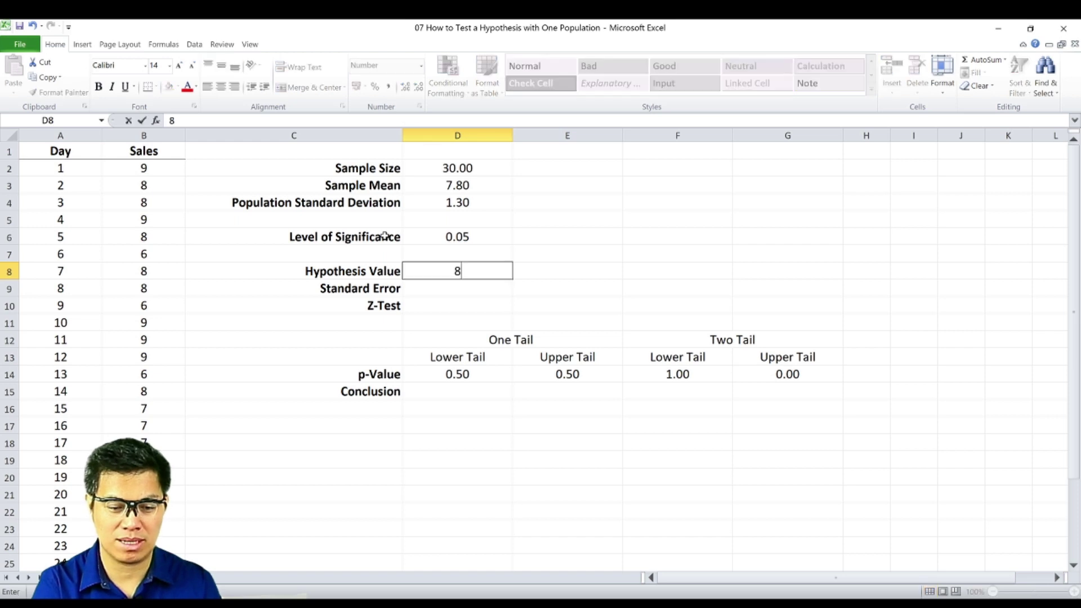
key("Return")
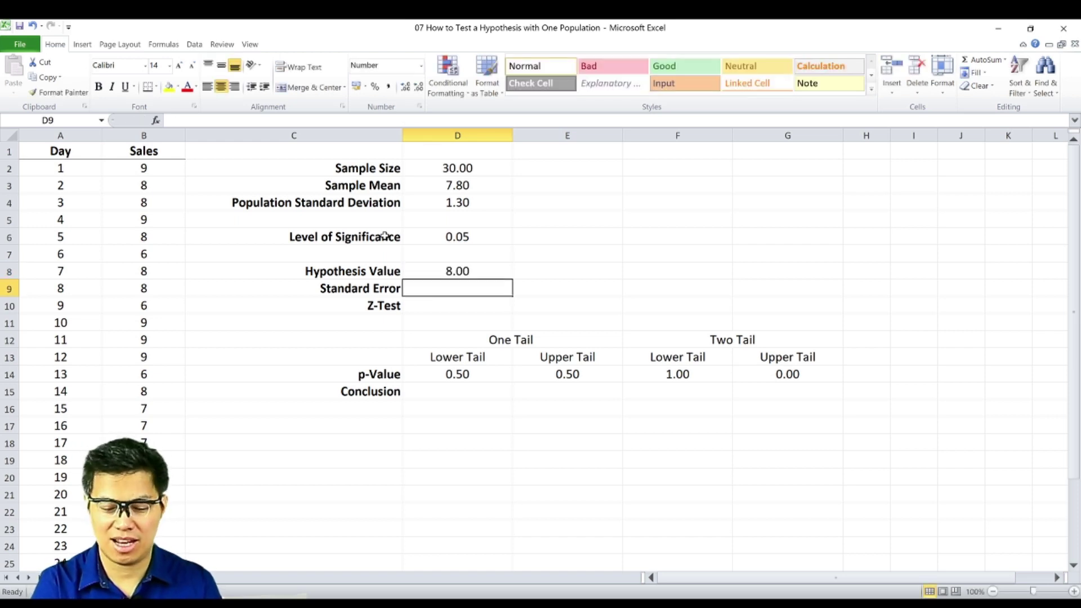
type("=")
key("Up")
key("Up")
key("Up")
key("Up")
key("Up")
type("/sqrt(")
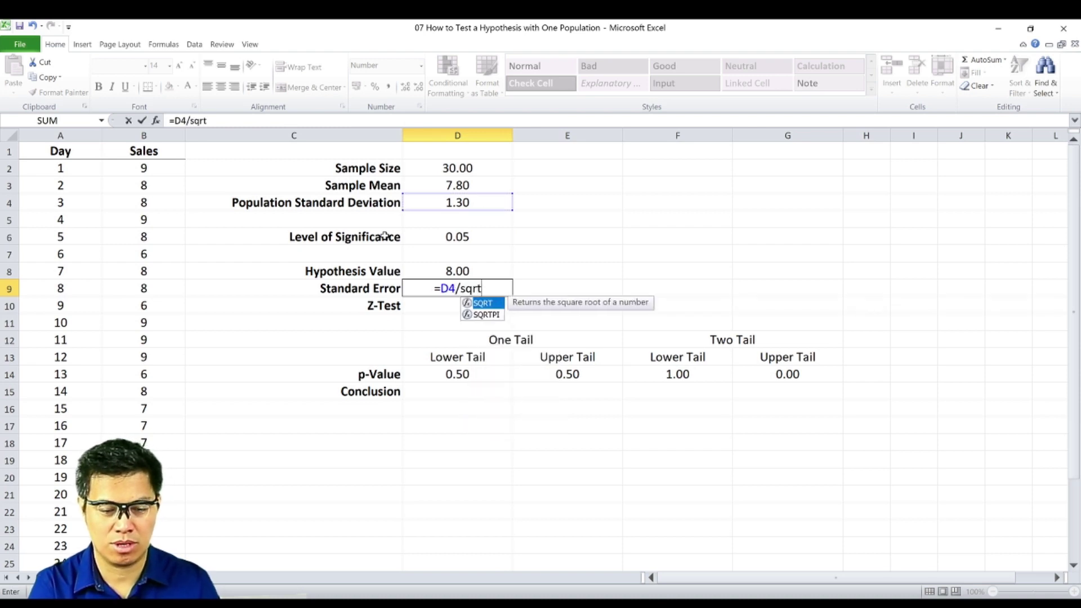
key("Up")
key("Up")
key("Up")
key("Up")
key("Up")
key("Up")
key("Up")
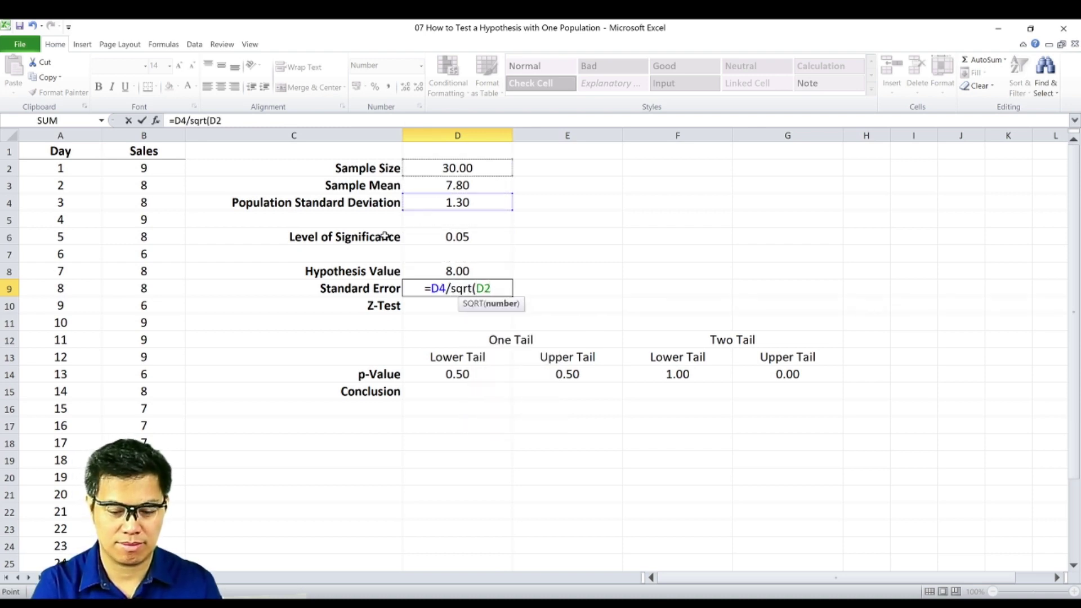
type(")")
key("Return")
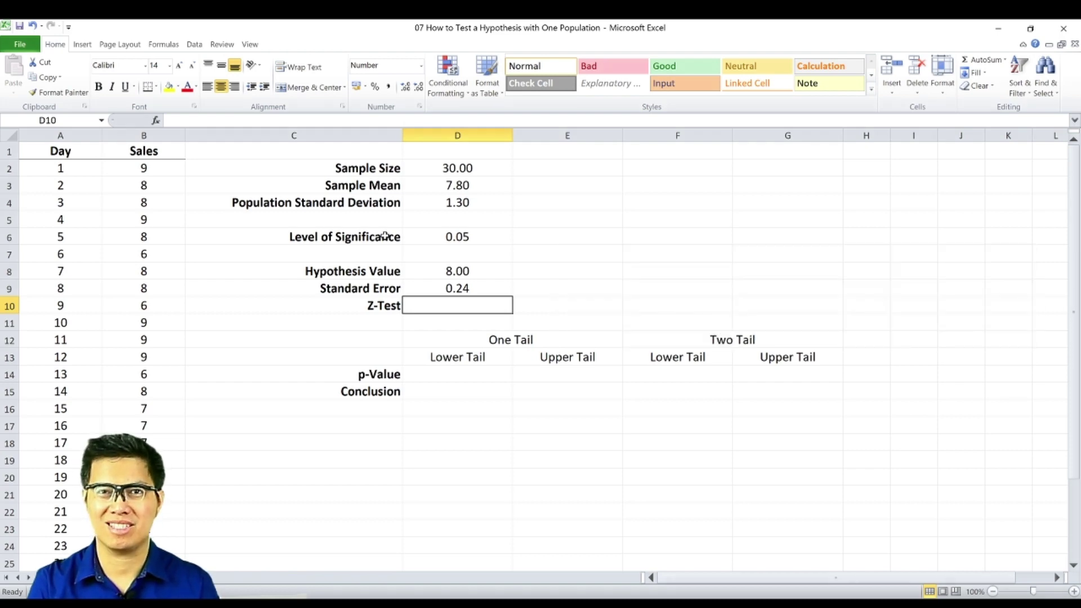
- Compute the z-test statistic in D10 as =(D3-D8)/D9, giving -0.84
type("=(")
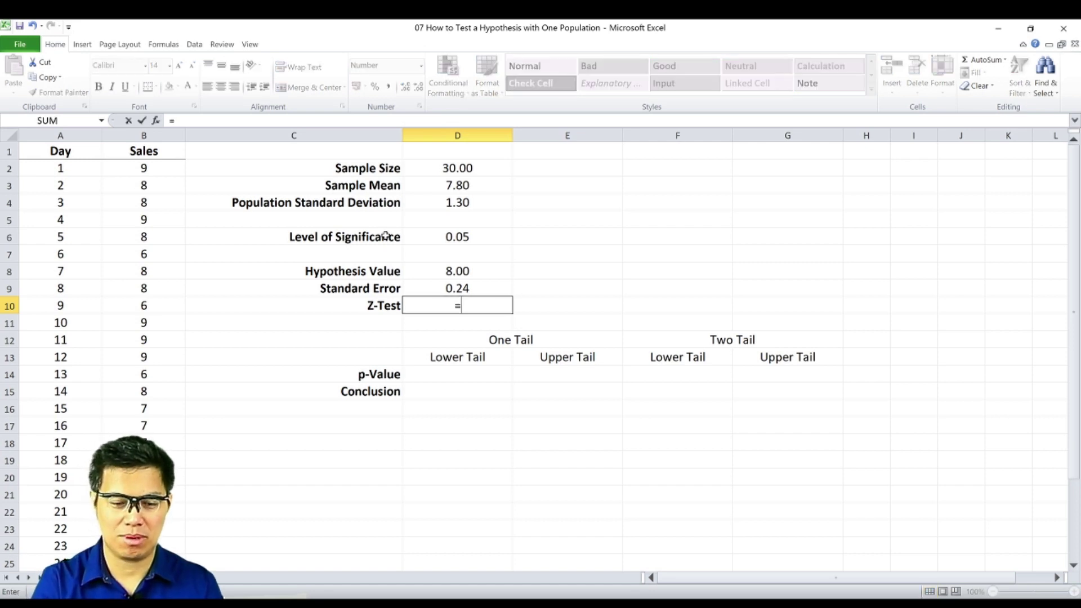
key("Up")
key("Up")
key("Up")
key("Up")
key("Up")
key("Up")
key("Up")
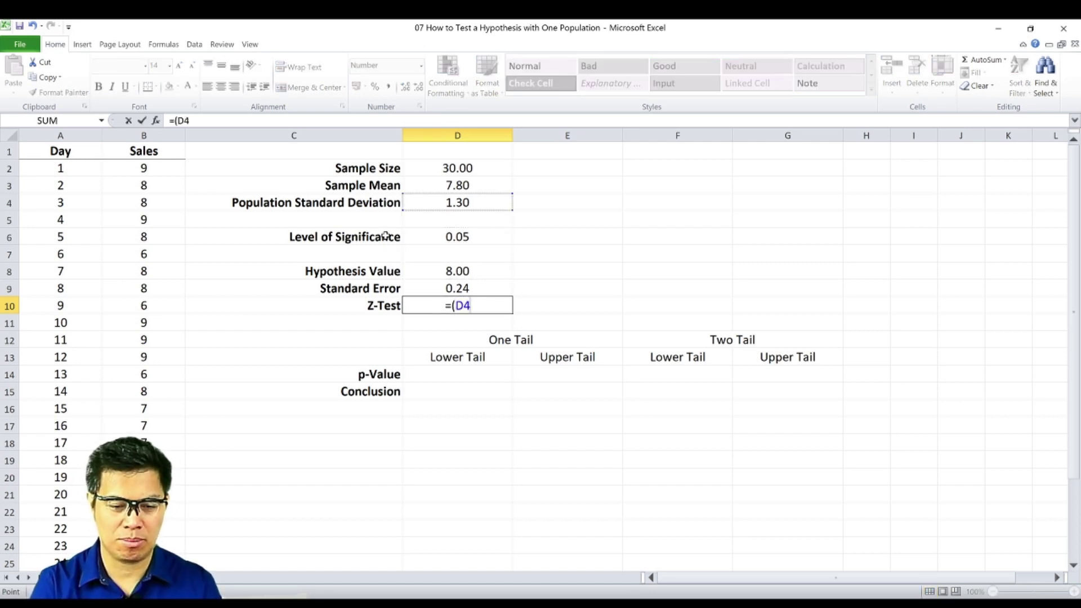
type("-")
key("Up")
key("Up")
type(")/")
key("Up")
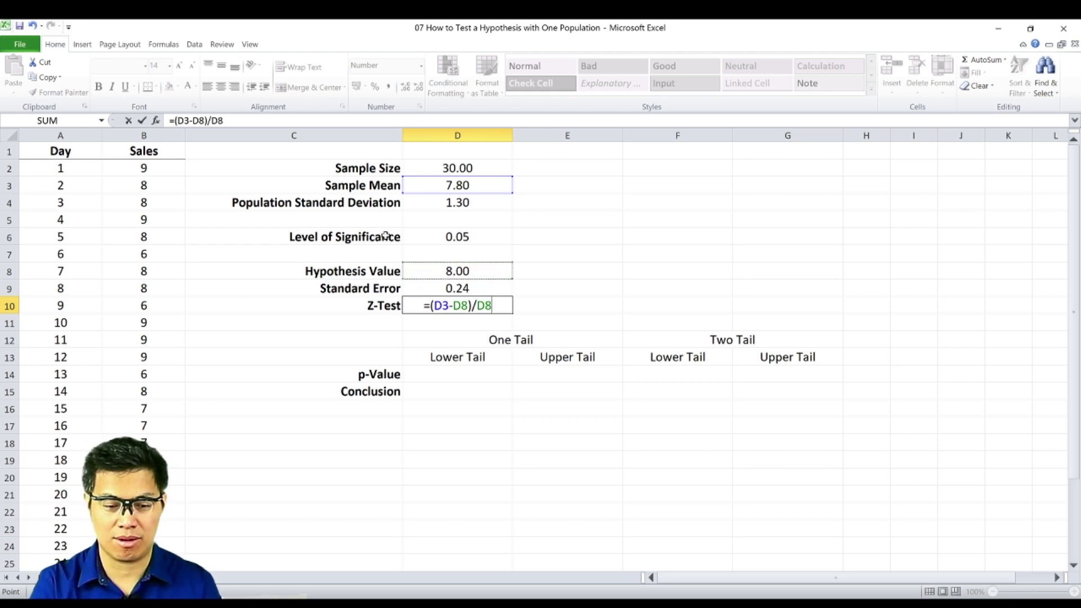
key("Down")
key("Down")
key("Up")
key("Up")
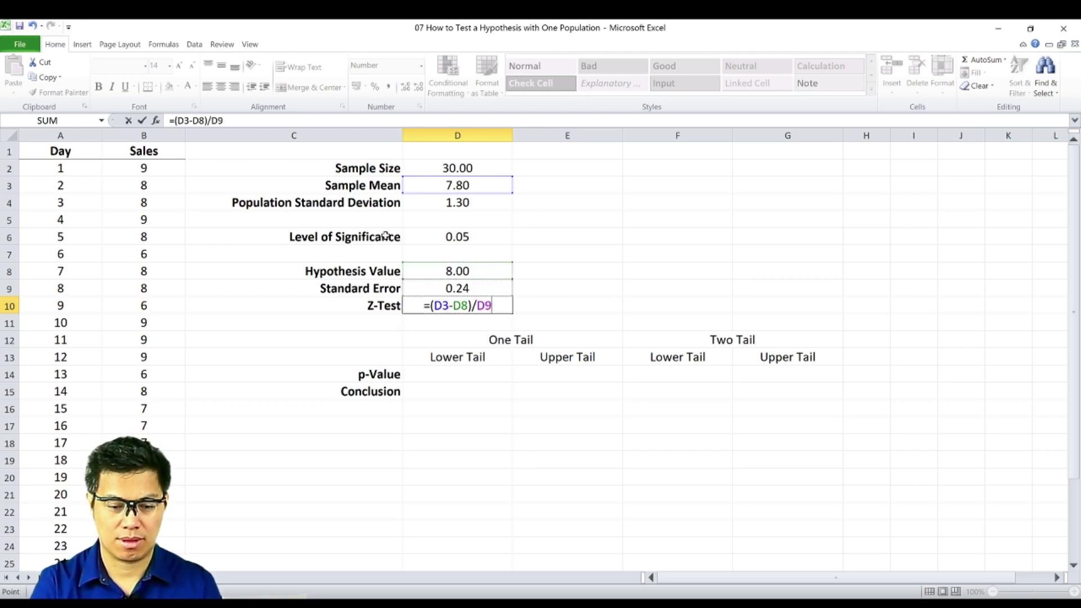
key("Return")
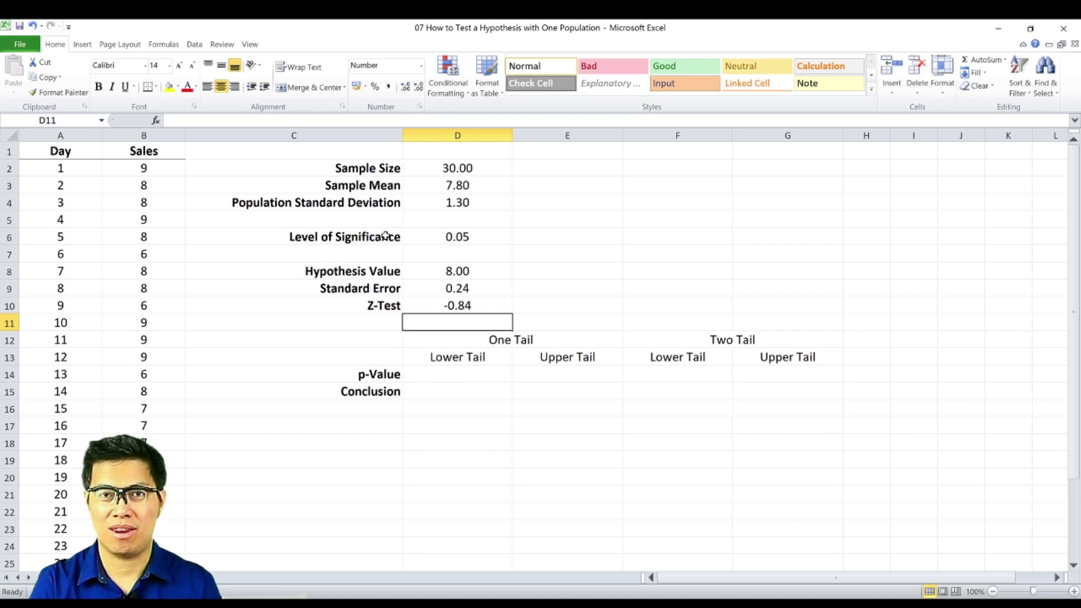
key("Down")
key("Down")
key("Down")
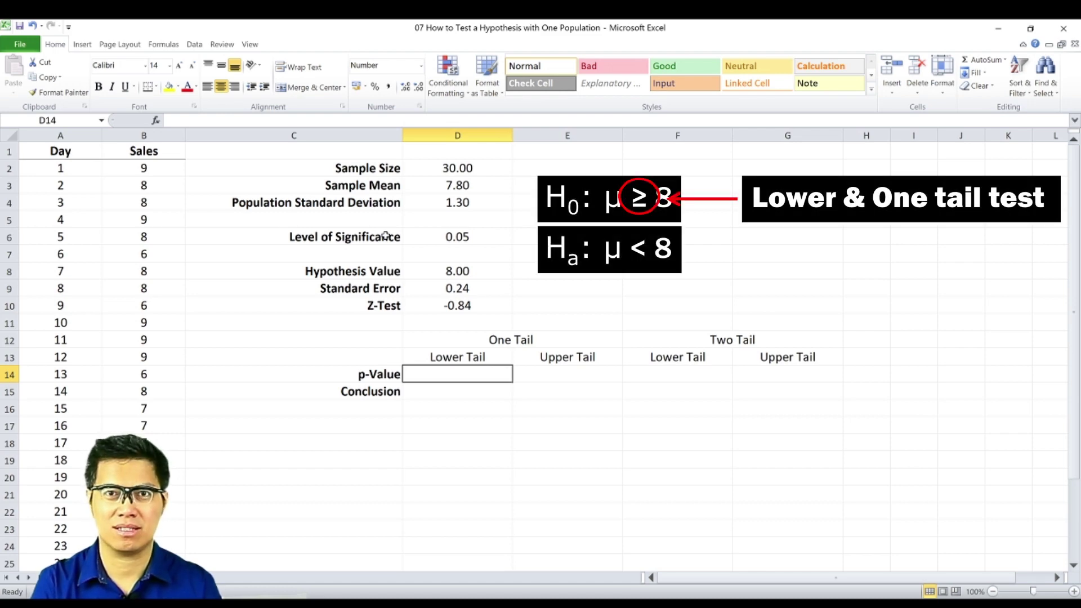
- Enter =NORMSDIST(D10) in D14 for a lower-tail p-value of 0.20
type("=")
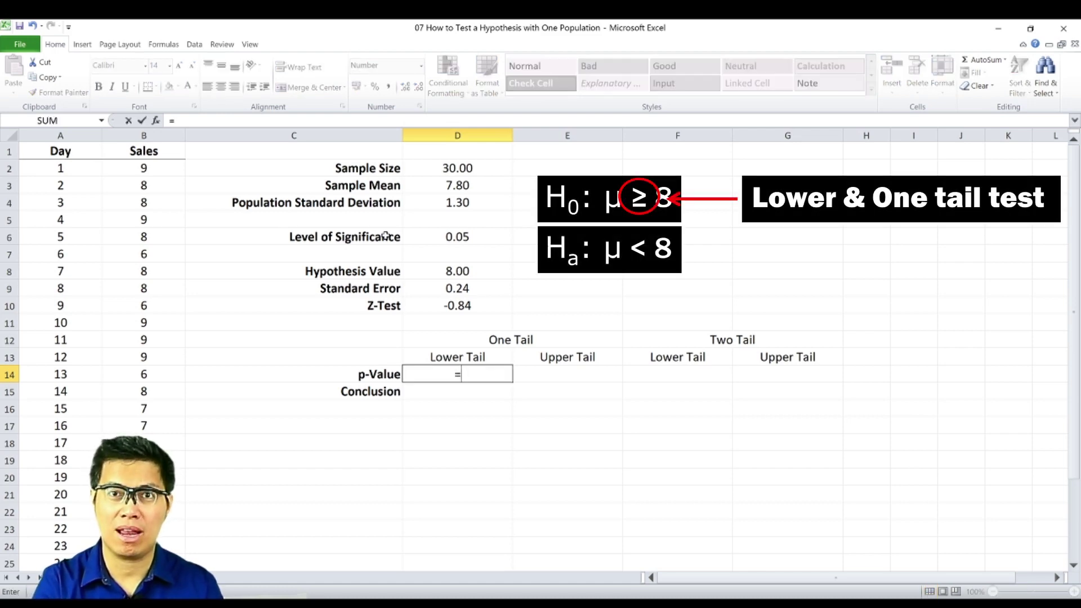
type("norms")
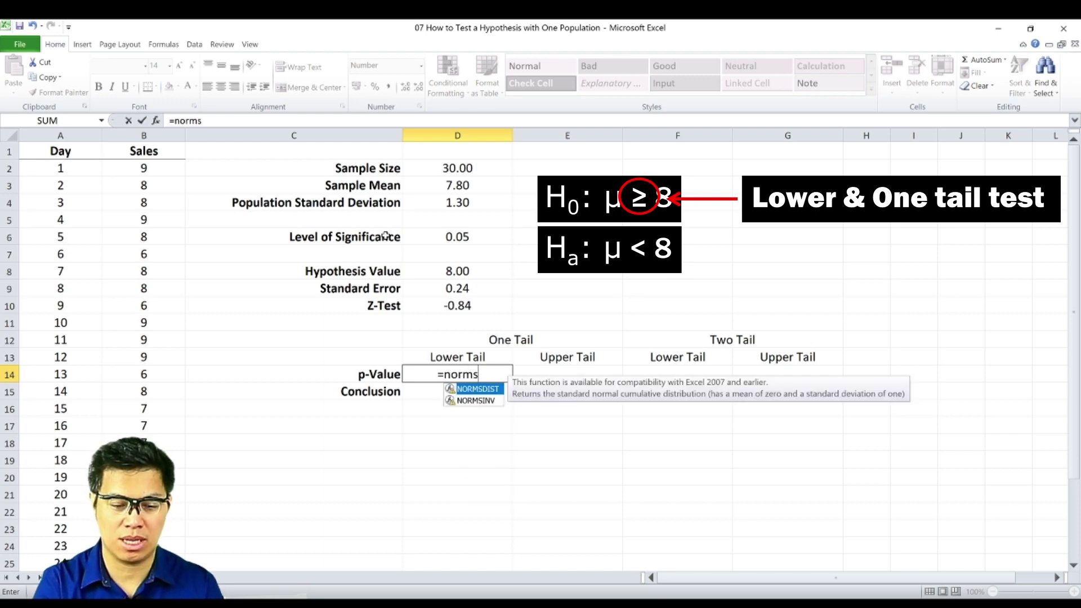
type("dist(")
key("Up")
key("Up")
key("Up")
key("Up")
key("Return")
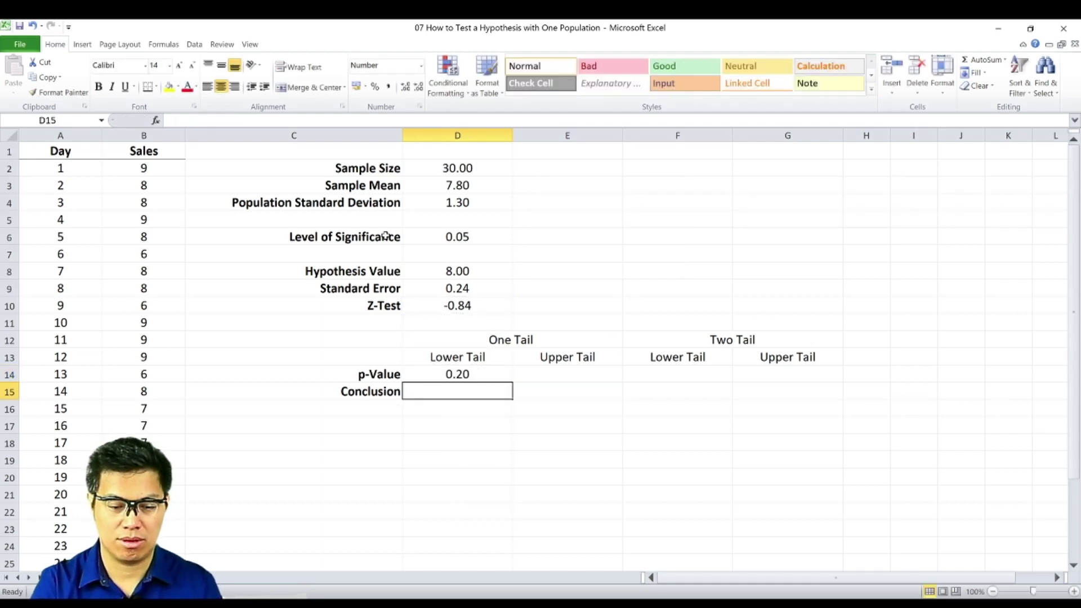
- Enter the one-tail upper p-value =1-NORMSDIST(D10), 0.80, shown to two decimals
key("Up")
key("Right")
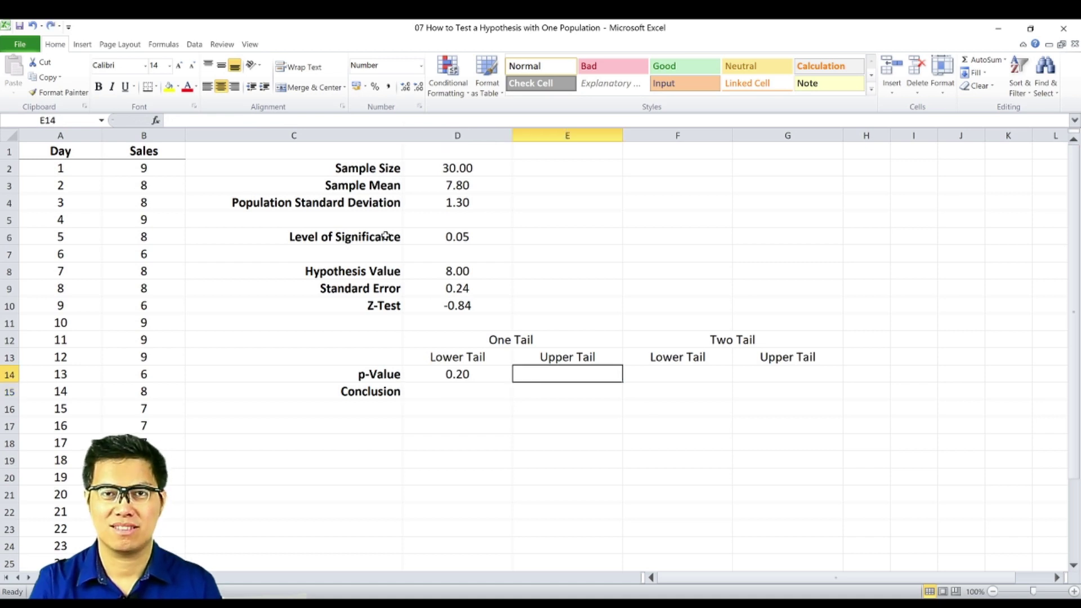
type("=")
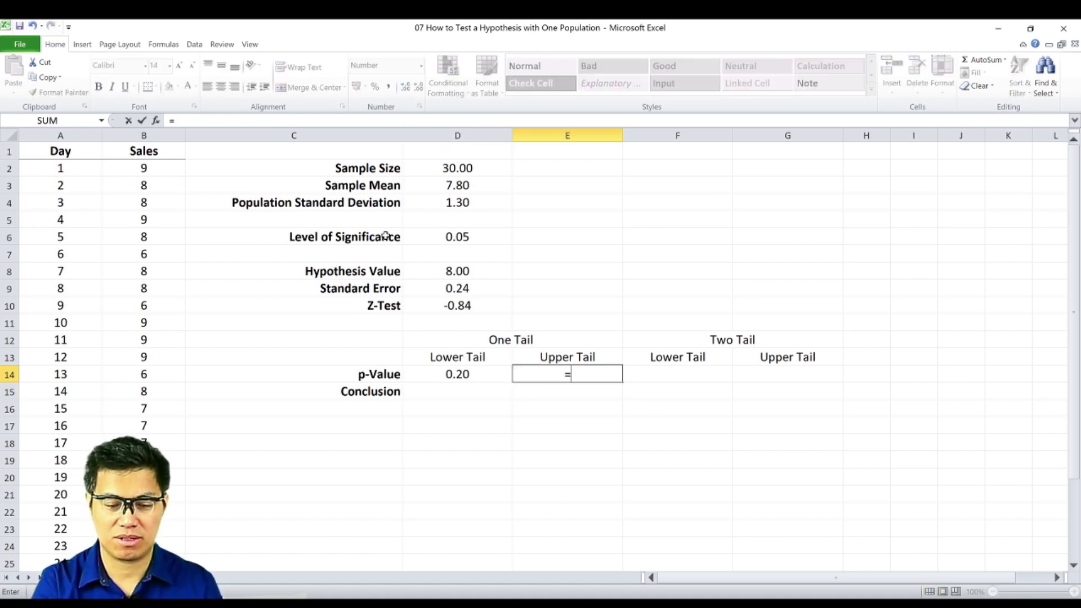
type("1-normsdist(")
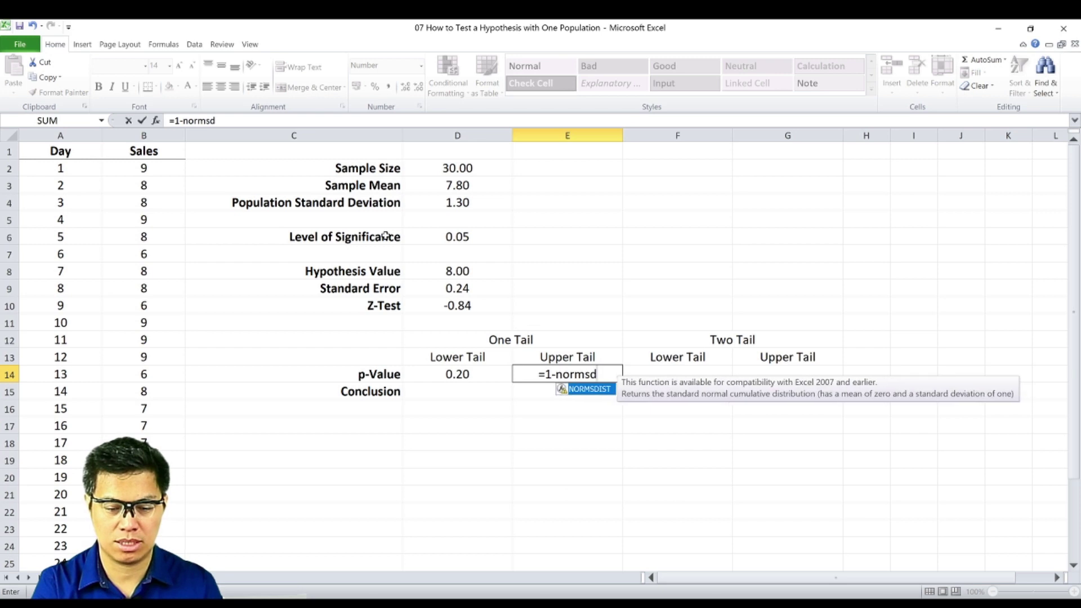
key("Left")
key("Up")
key("Up")
key("Up")
key("Up")
type(")")
key("ctrl+Return")
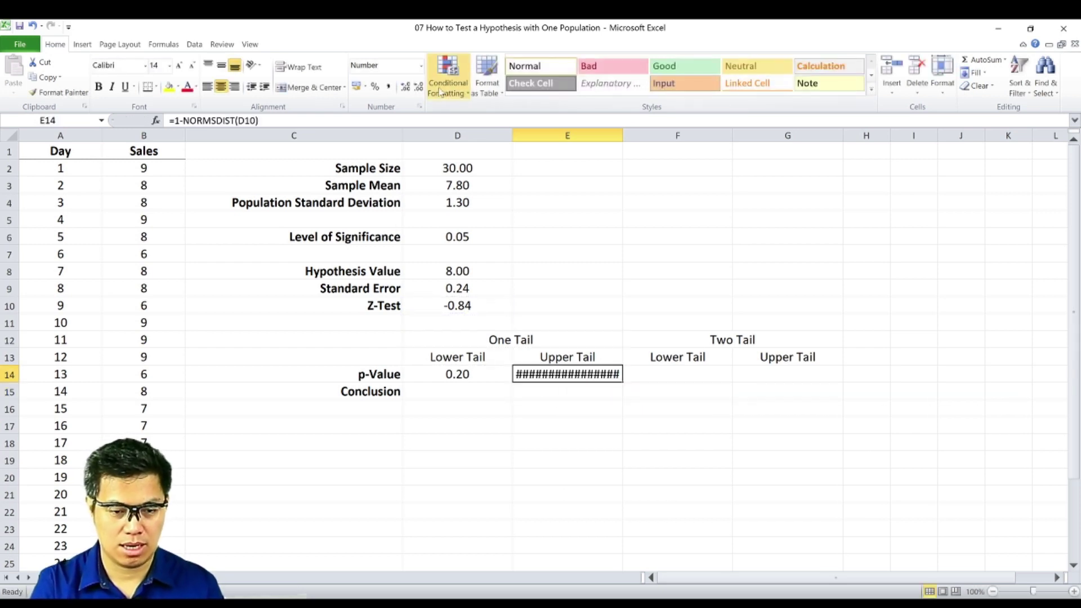
left_click(417, 87)
left_click(418, 88)
double_click(417, 87)
double_click(417, 87)
double_click(417, 88)
left_click(417, 87)
double_click(417, 87)
left_click(417, 88)
- Enter the two-tail lower p-value =NORMSDIST(D10)*2, giving 0.40
key("Right")
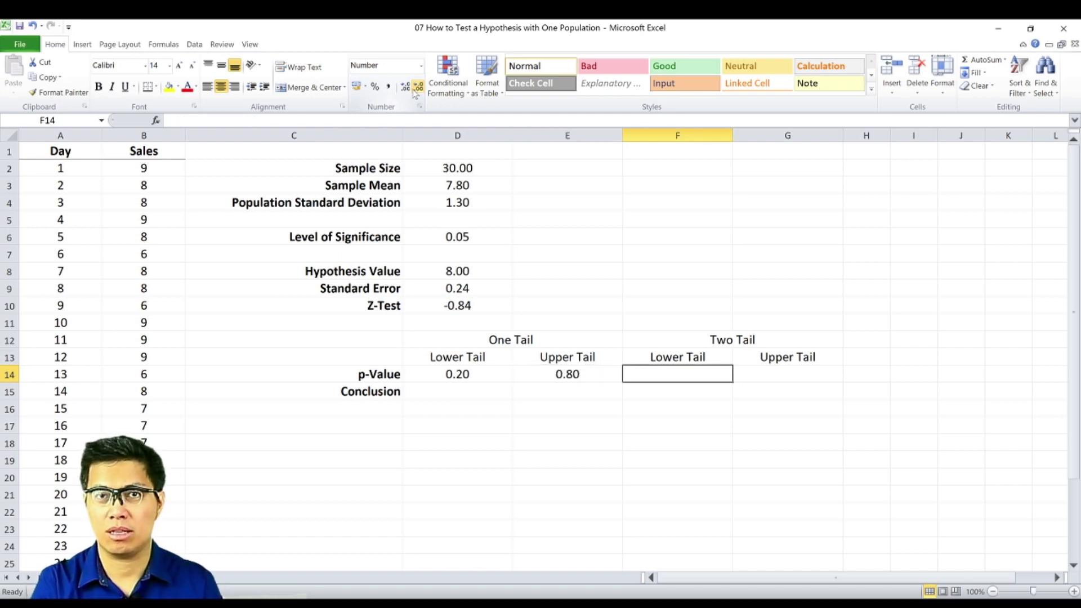
type("=nor")
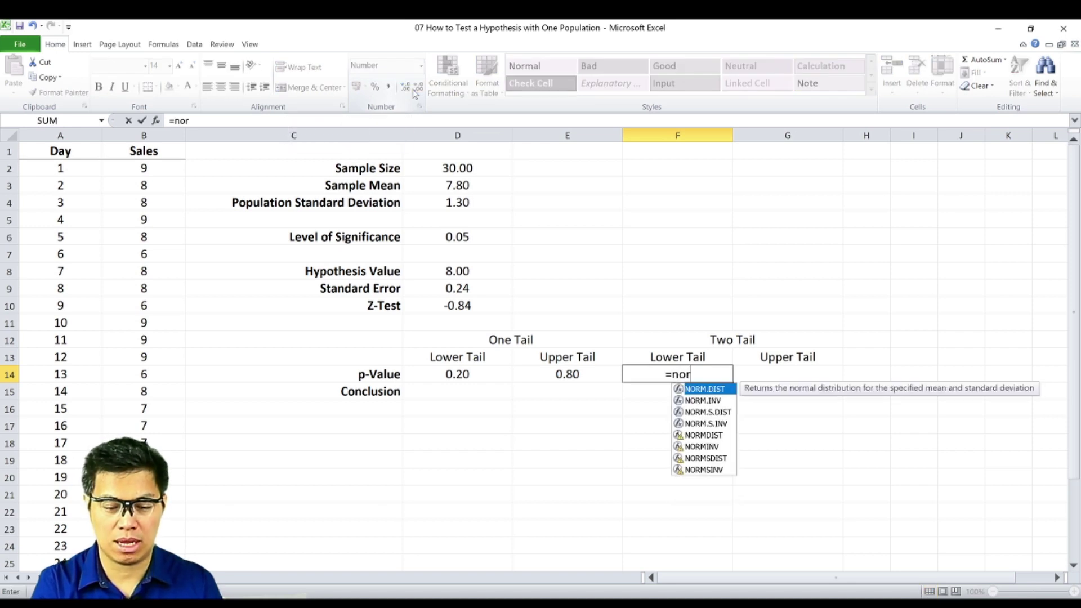
type("msdist(")
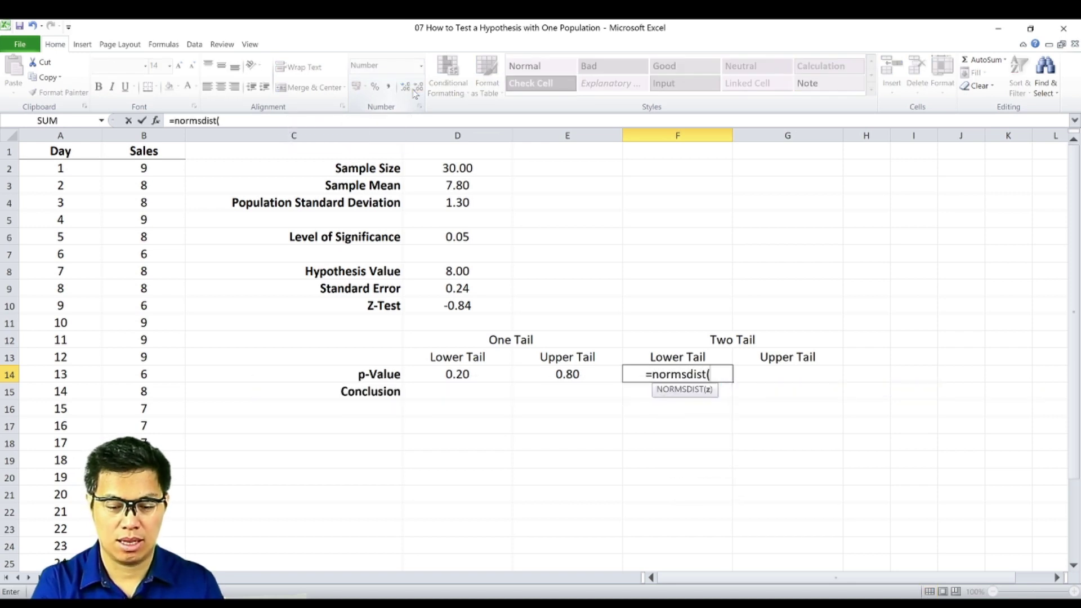
key("Up")
key("Left")
key("Up")
key("Left")
key("Up")
key("Right")
key("Up")
key("Left")
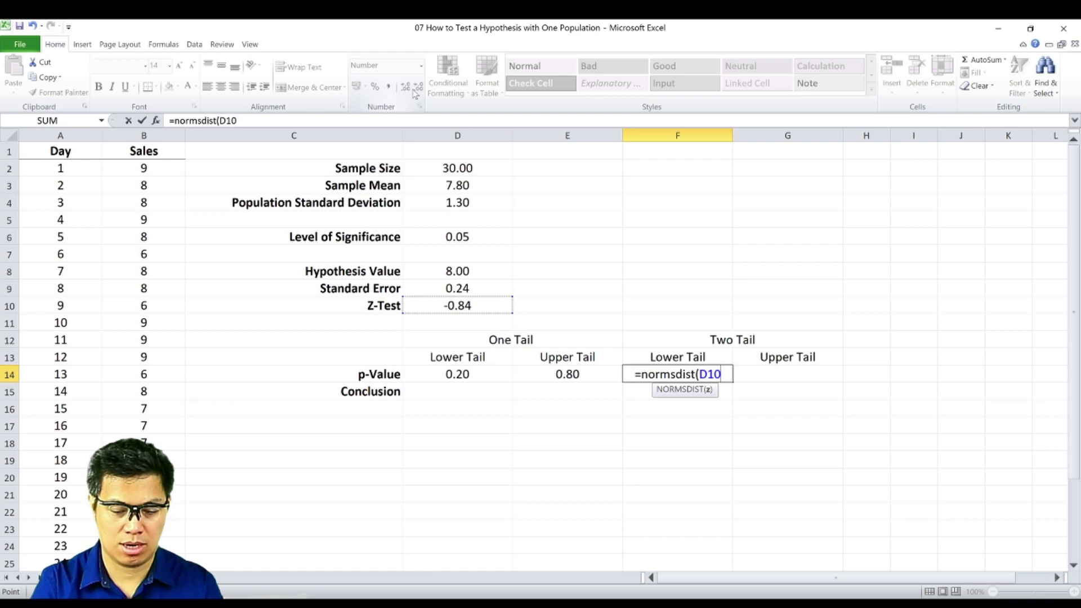
type(")*2")
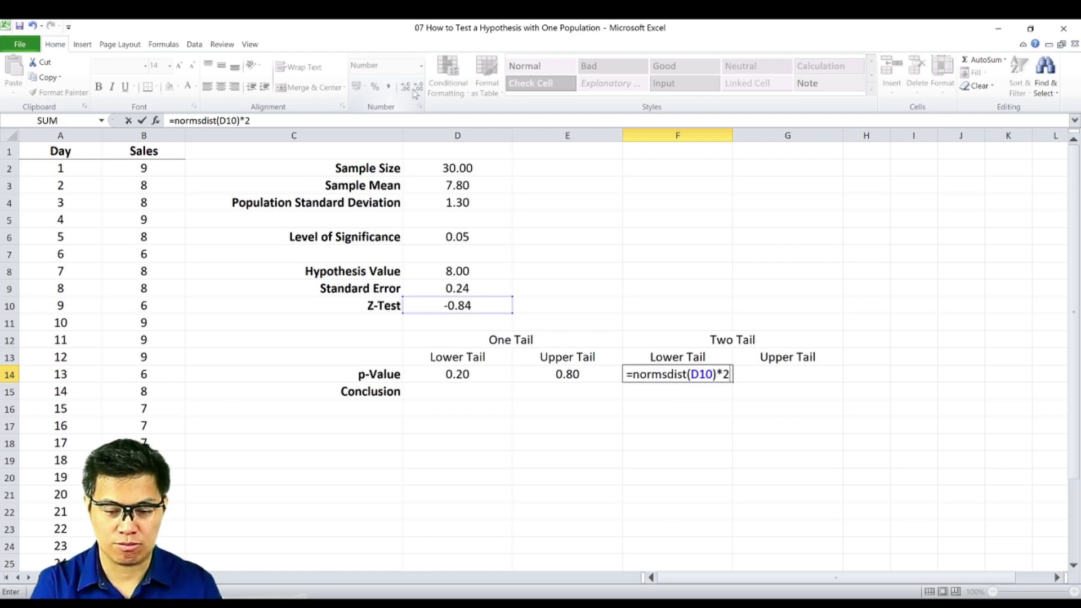
key("Tab")
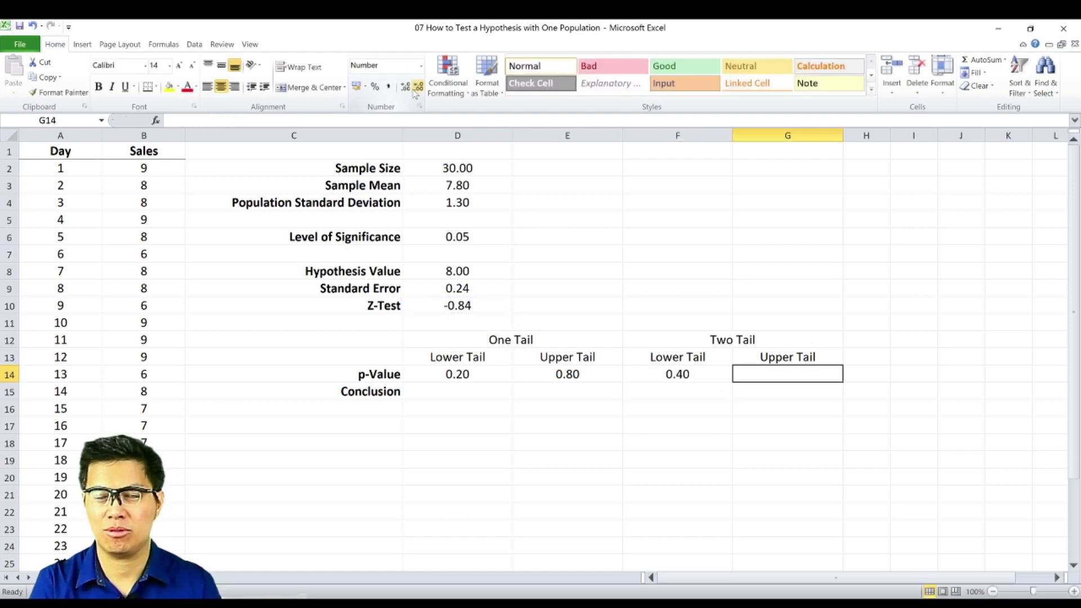
- Enter the two-tail upper p-value =(1-NORMSDIST(D10))*2, giving 0.60
type("=")
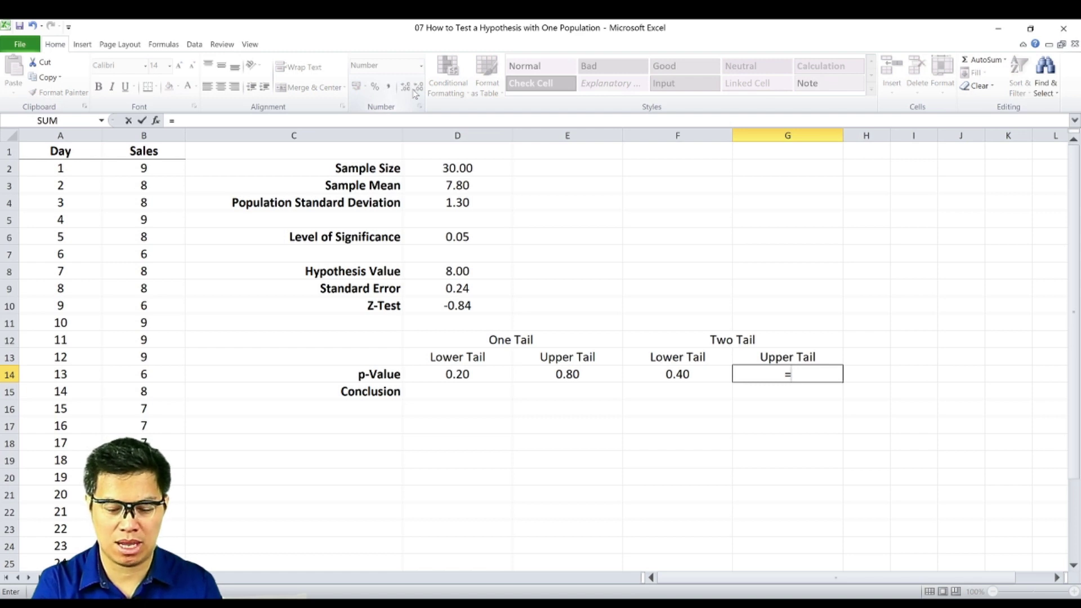
type("(1-")
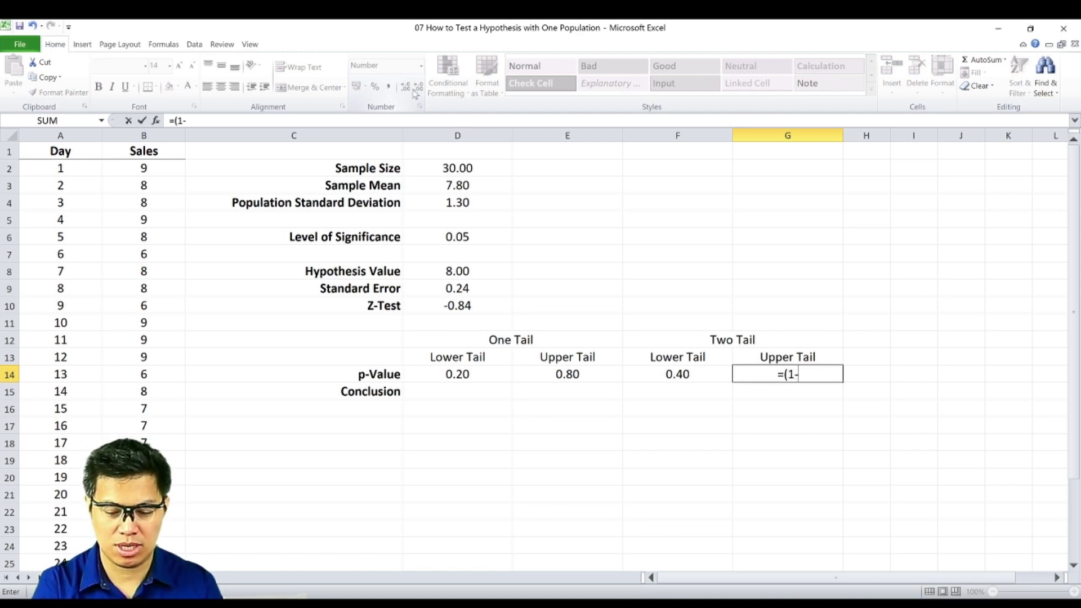
type("normsdi")
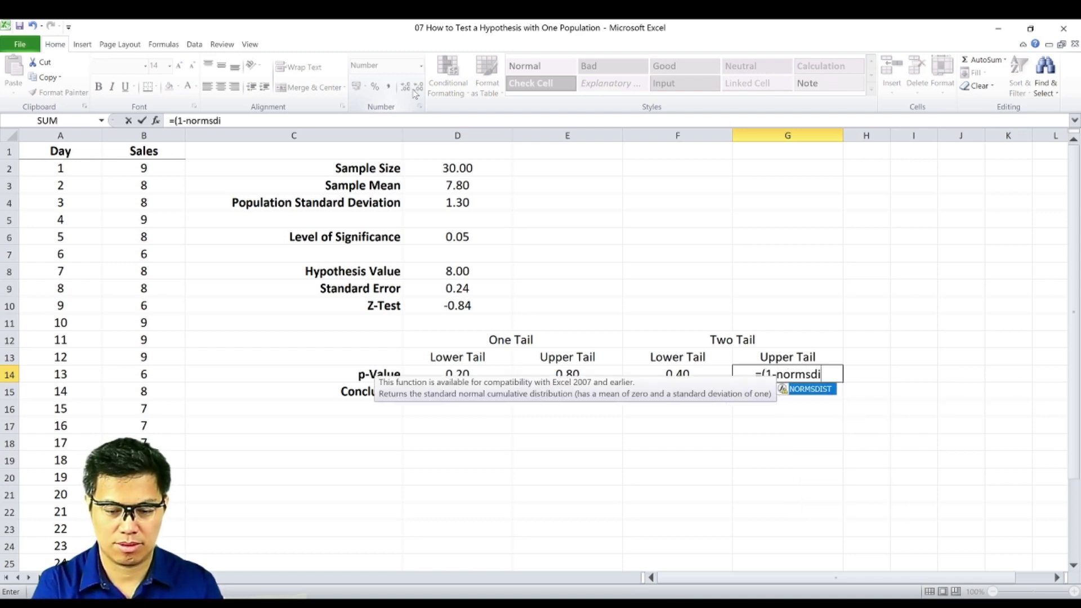
type("st(")
key("Up")
key("Left")
key("Up")
key("Up")
key("Left")
key("Left")
key("Up")
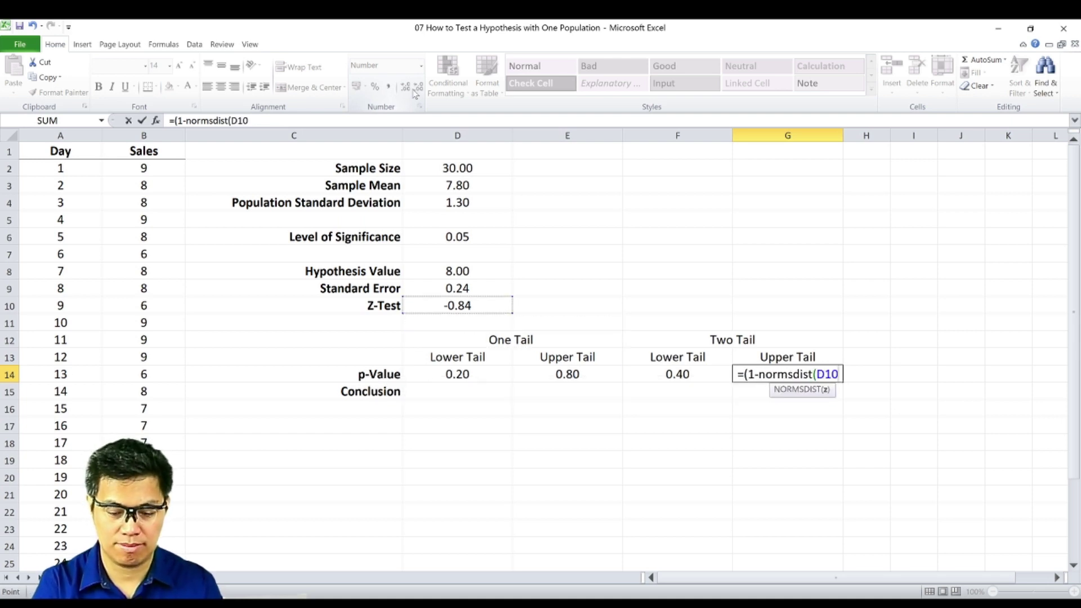
type(")*2)")
key("Return")
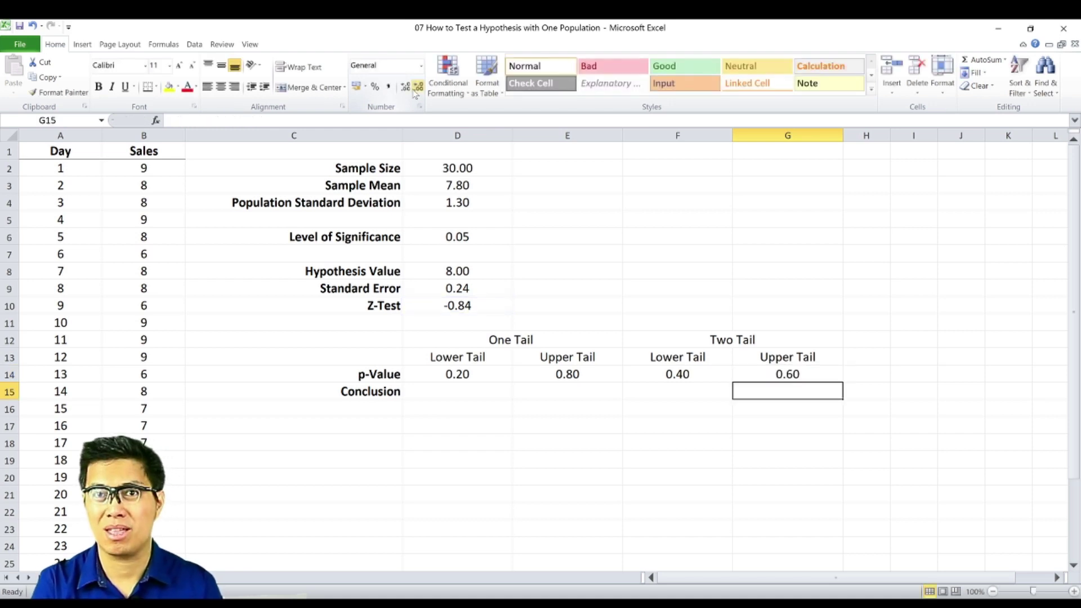
key("Left")
key("Left")
key("Left")
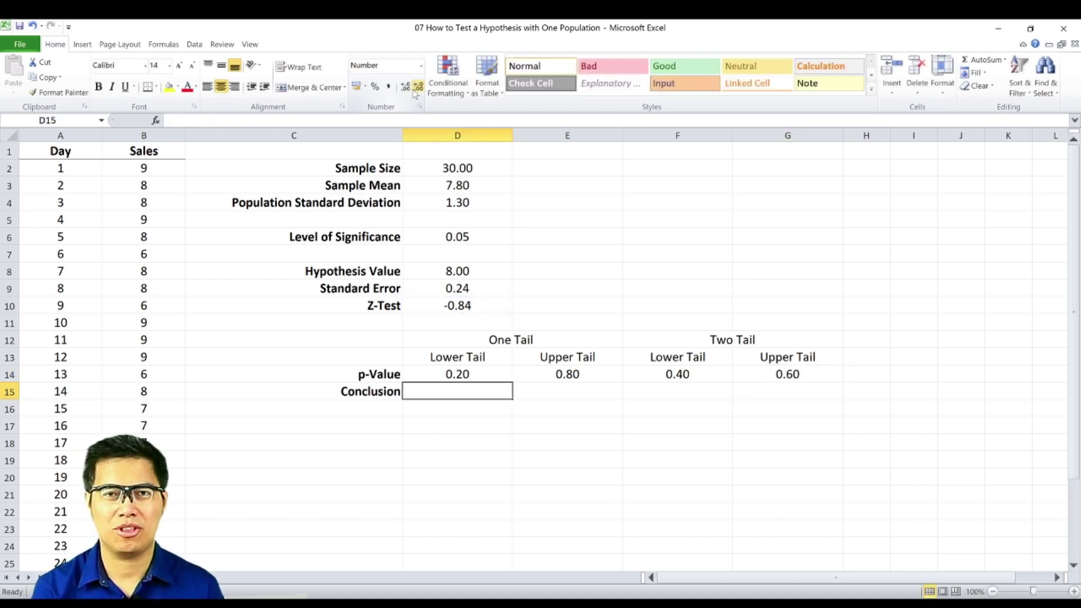
- Enter =IF(D14<=D6,"Reject","Do Not Reject") in D15, yielding Do Not Reject
type("=if(")
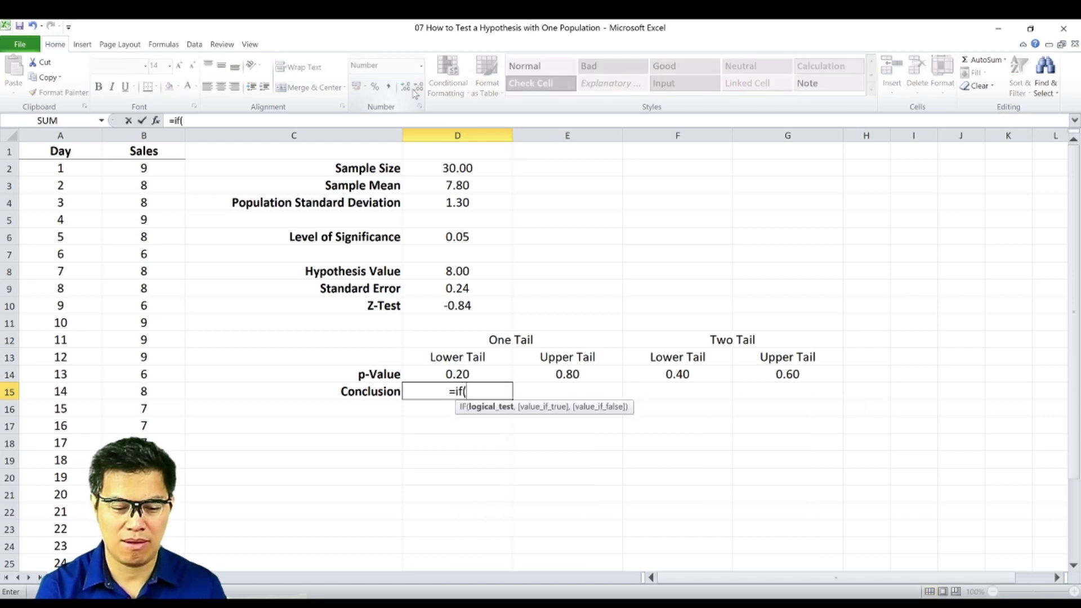
key("Up")
type("<=")
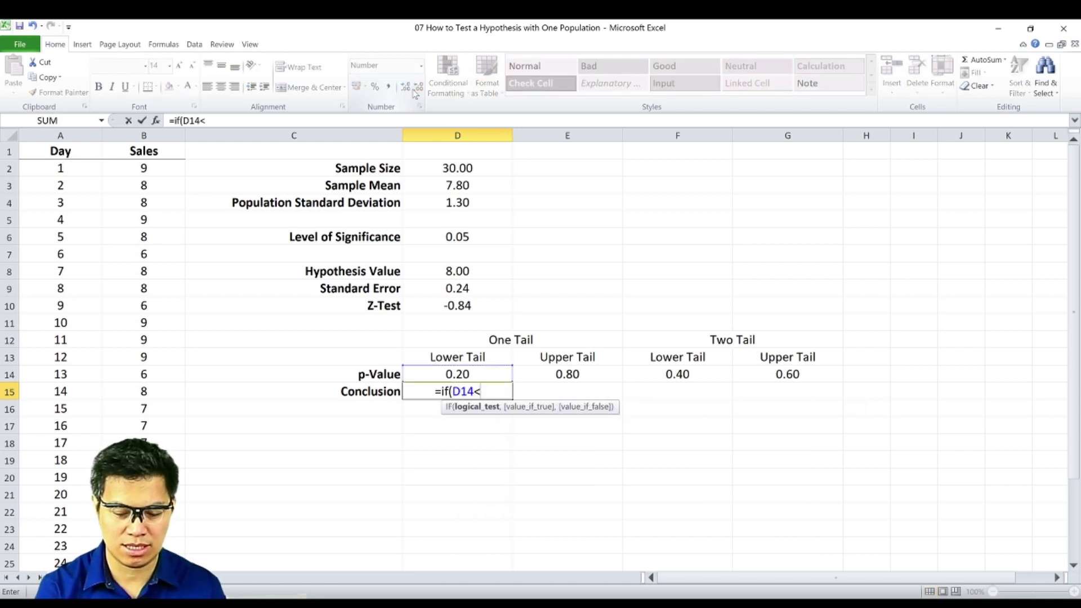
key("Up")
key("Up")
key("Up")
key("Up")
key("Up")
key("Up")
key("Up")
key("Up")
key("Up")
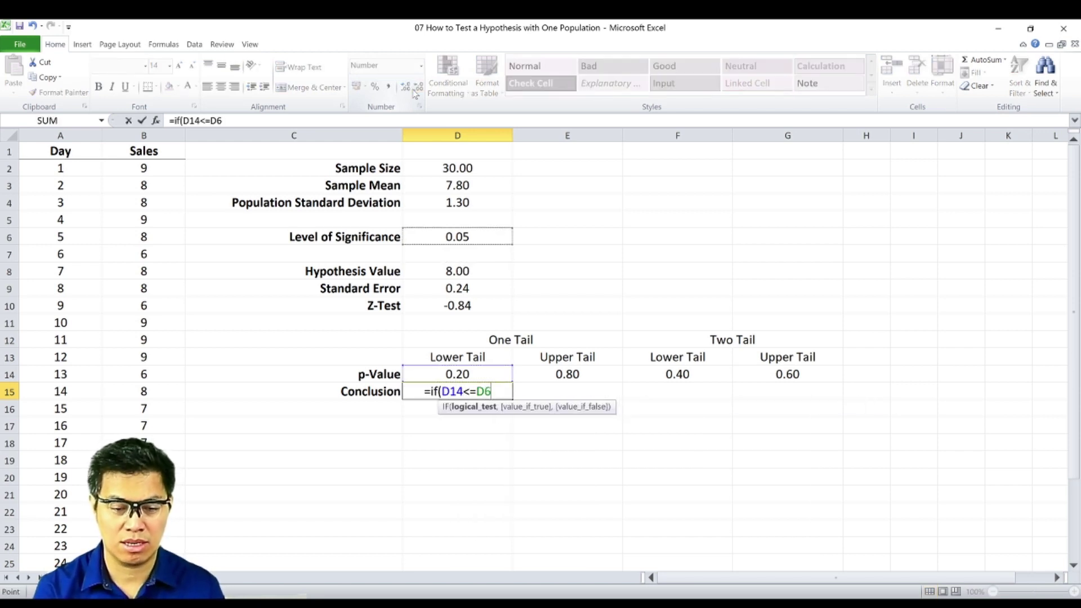
type(",")
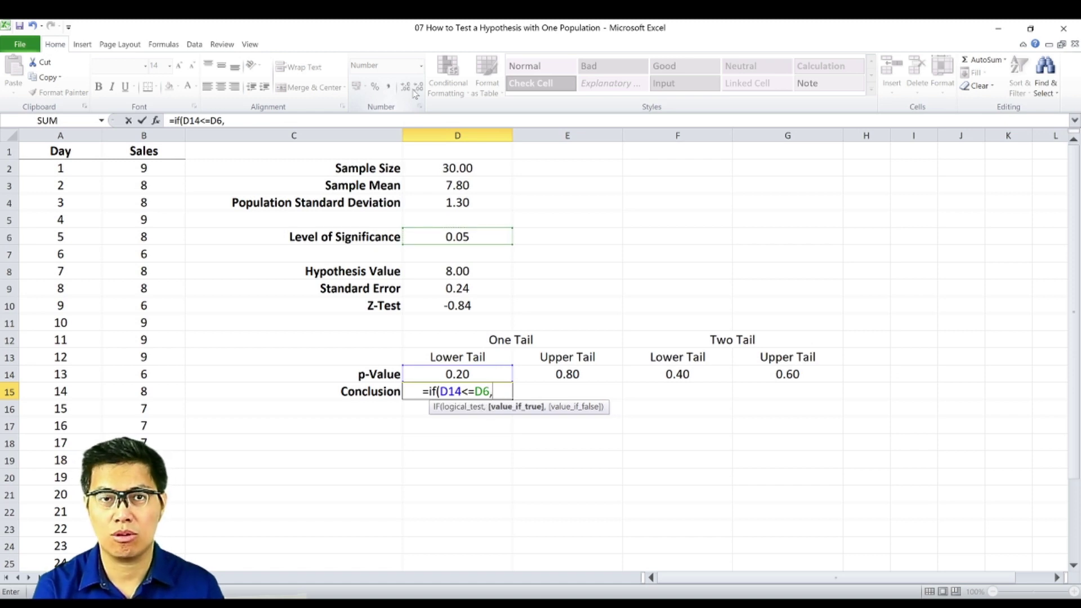
type("\"Reject\",")
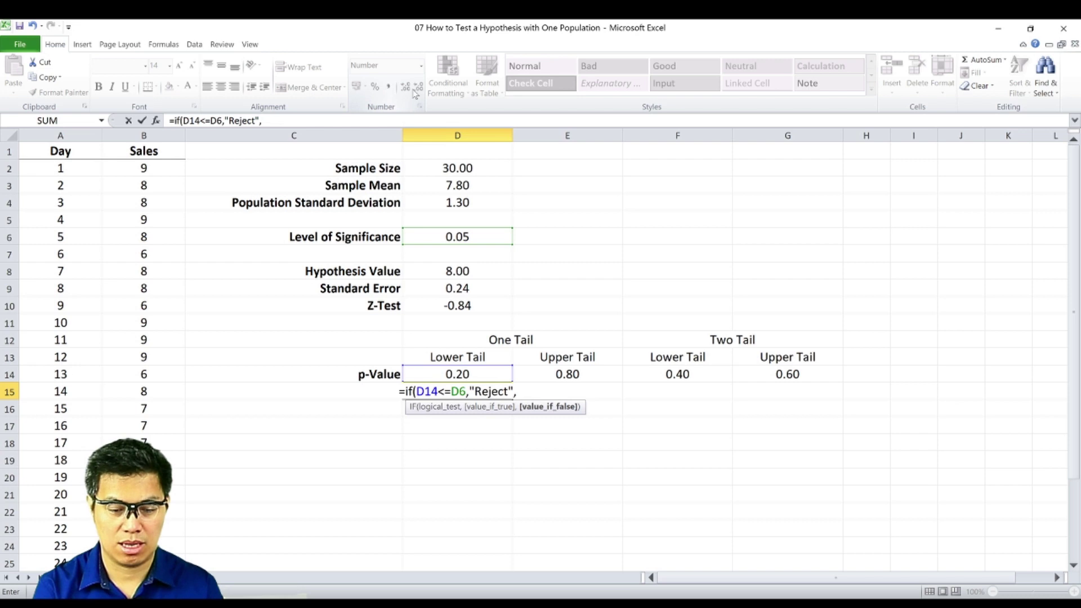
type("\"Do Not")
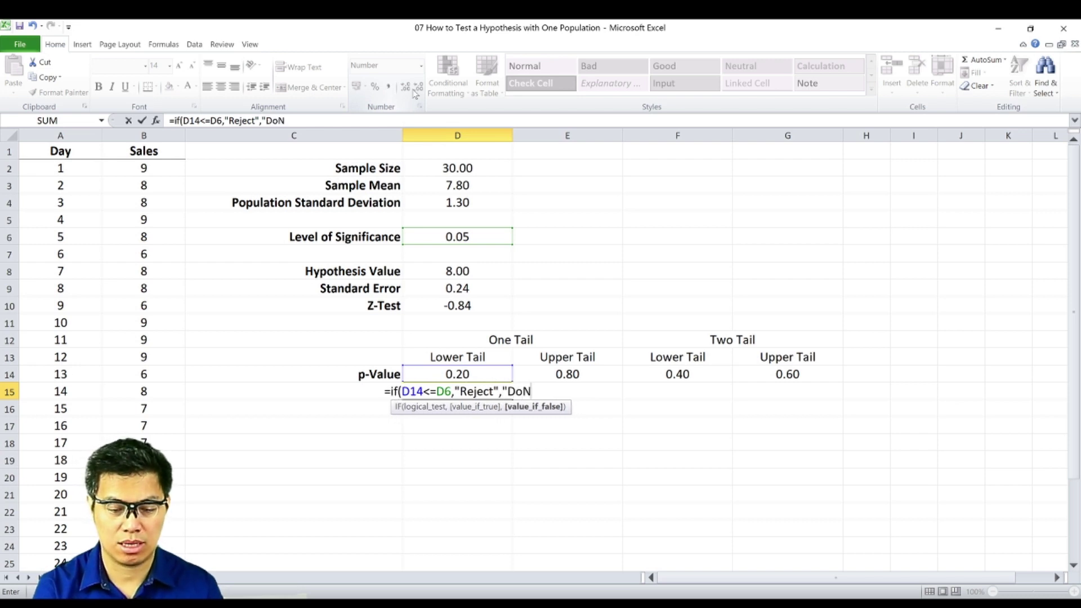
type(" Reject")
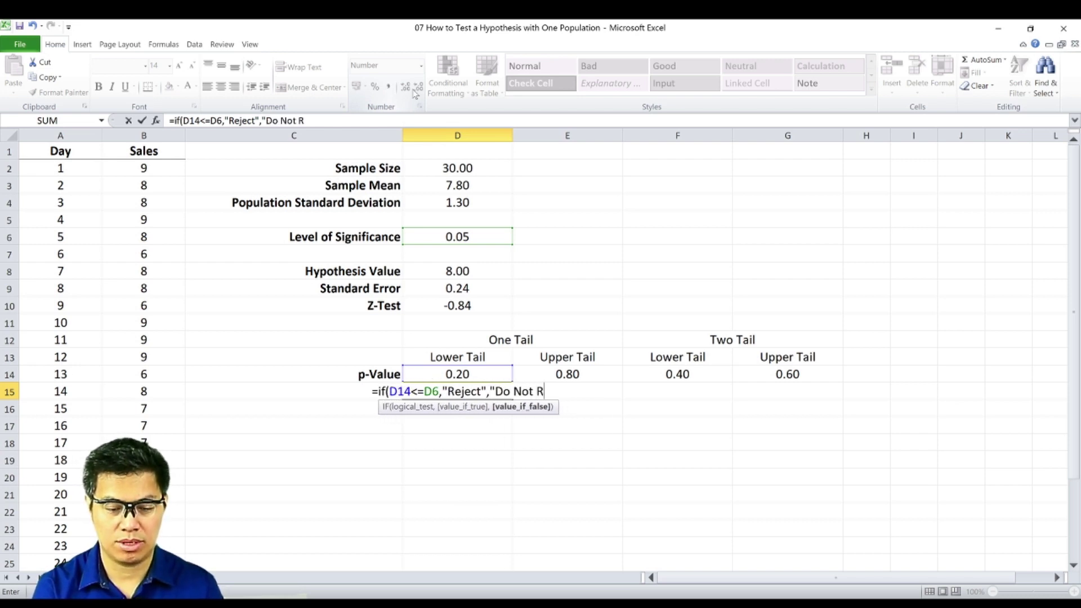
type("\")")
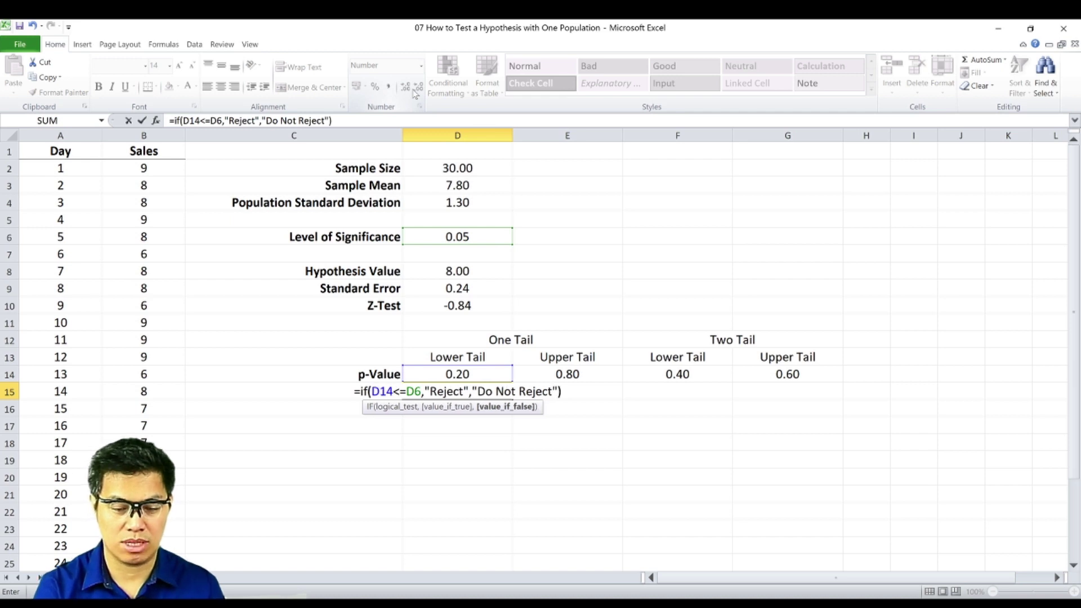
key("Return")
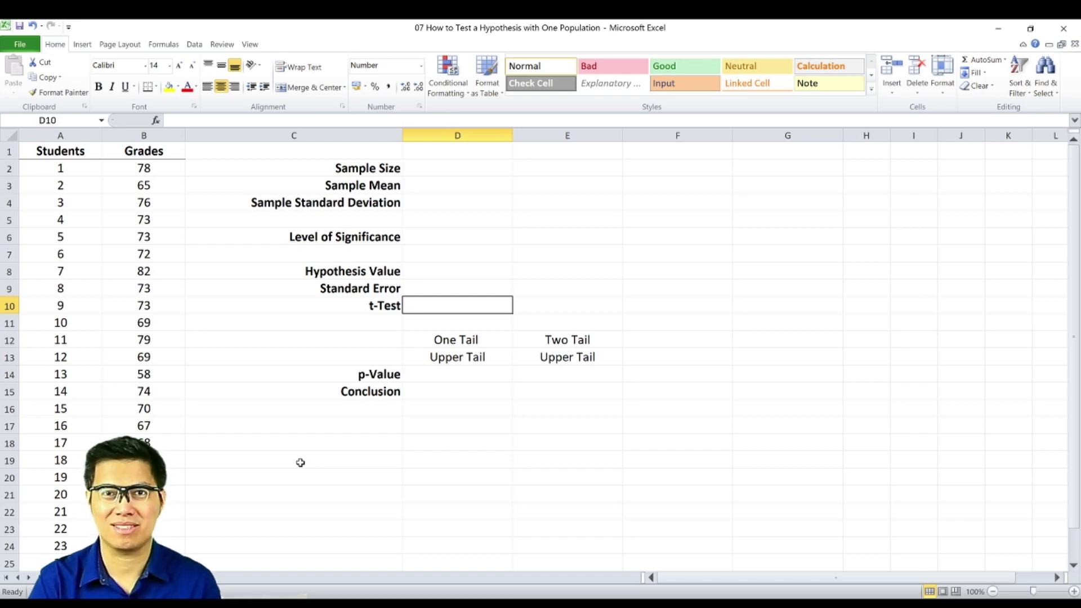
- Compute the grades' sample size in D2 with =COUNT(B2:B26), giving 25
left_click(448, 154)
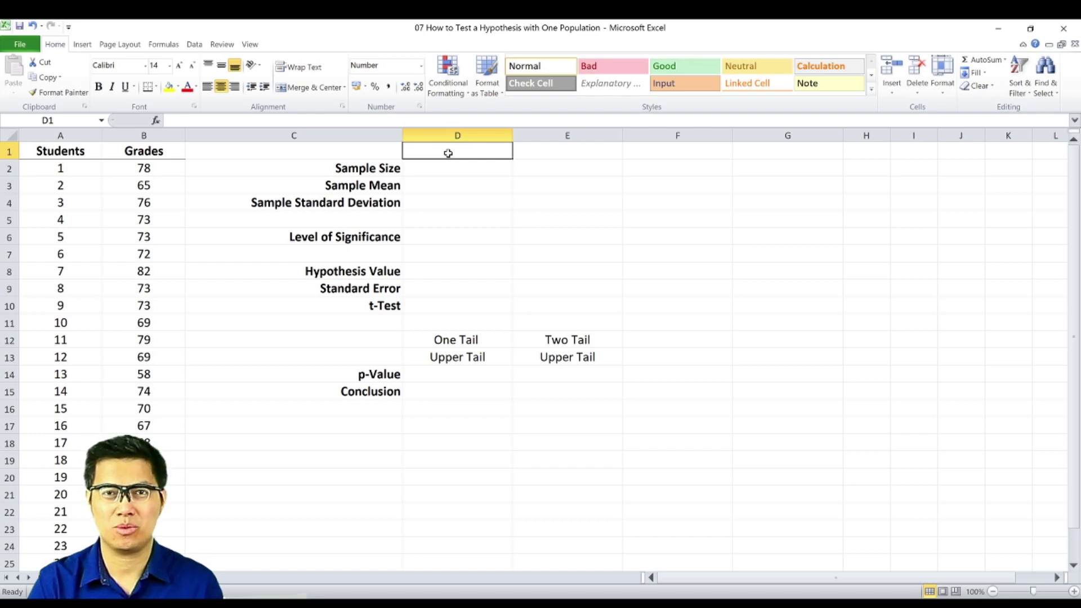
key("Down")
type("=")
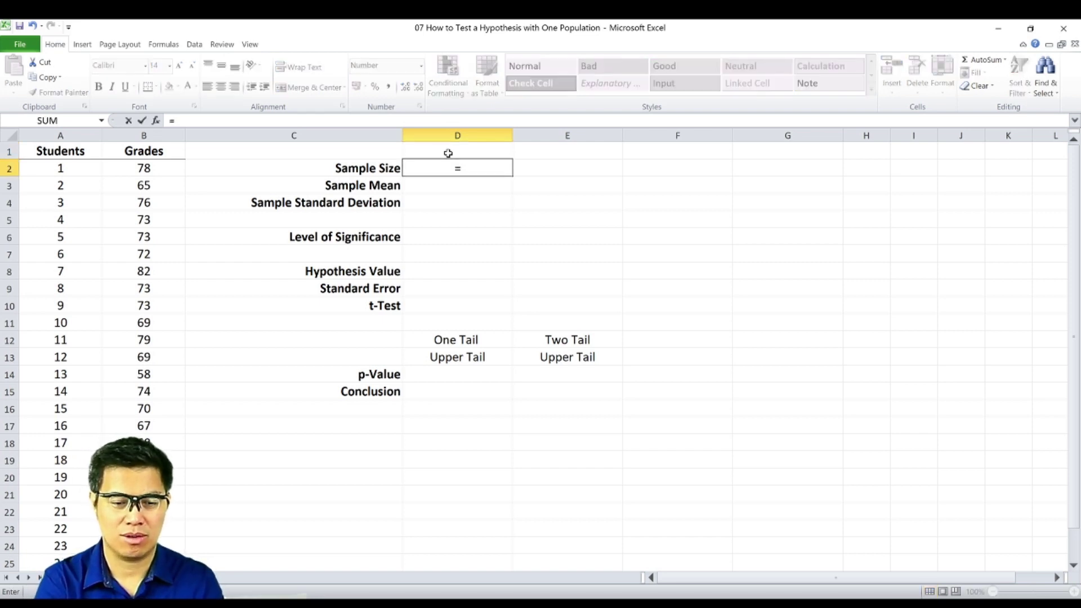
type("count(")
key("Left")
key("Left")
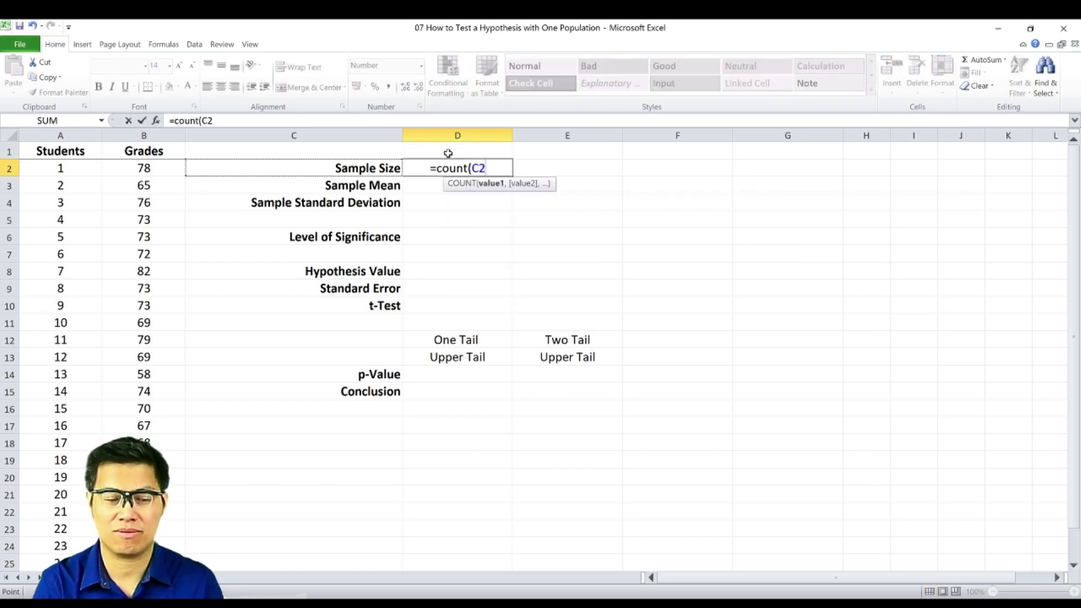
key("ctrl+shift+Down")
key("Return")
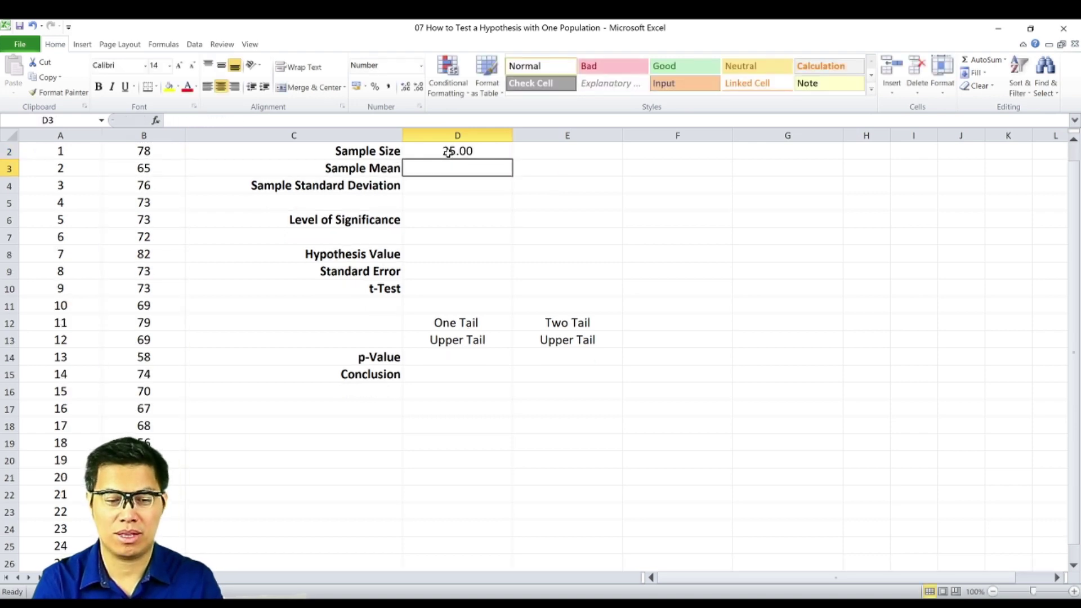
- Compute the grades' sample mean in D3 with =AVERAGE(B2:B26), giving 69.40
scroll(448, 153, "up", 1)
left_click(449, 153)
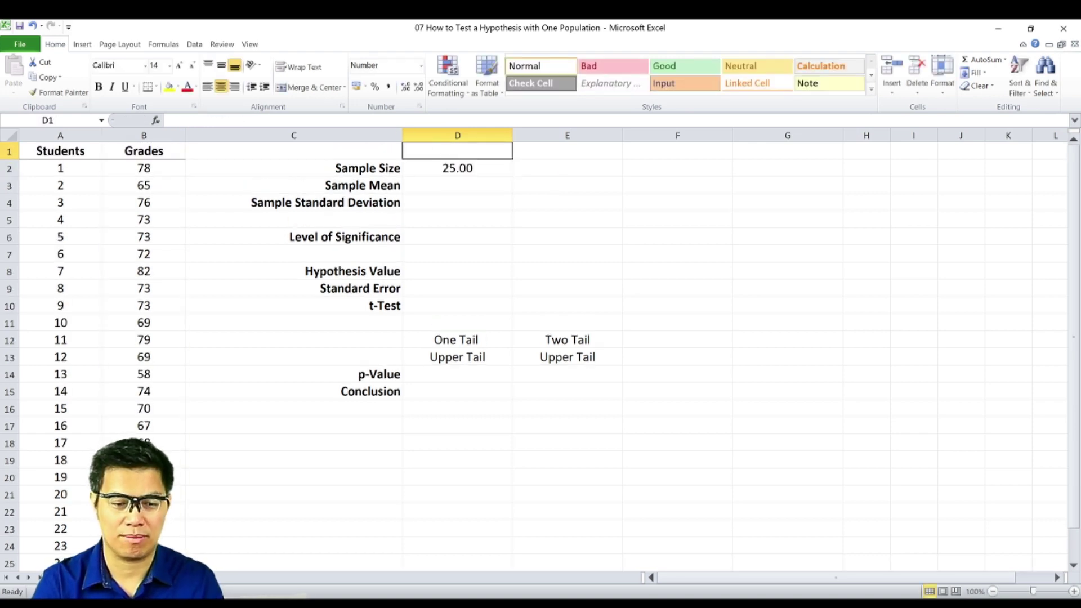
key("Down")
key("Down")
type("=a")
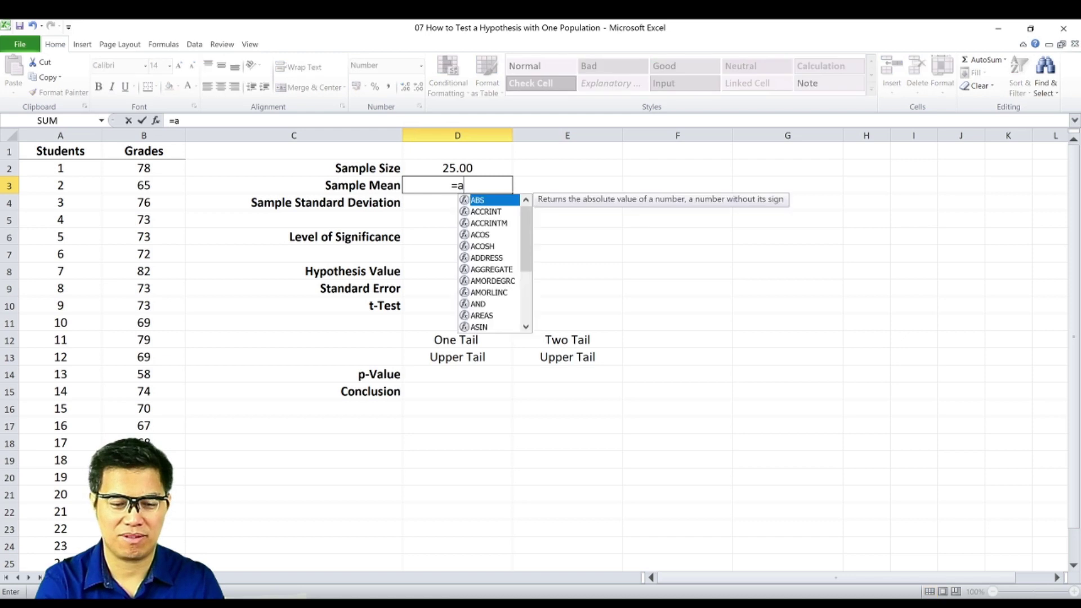
type("verage(")
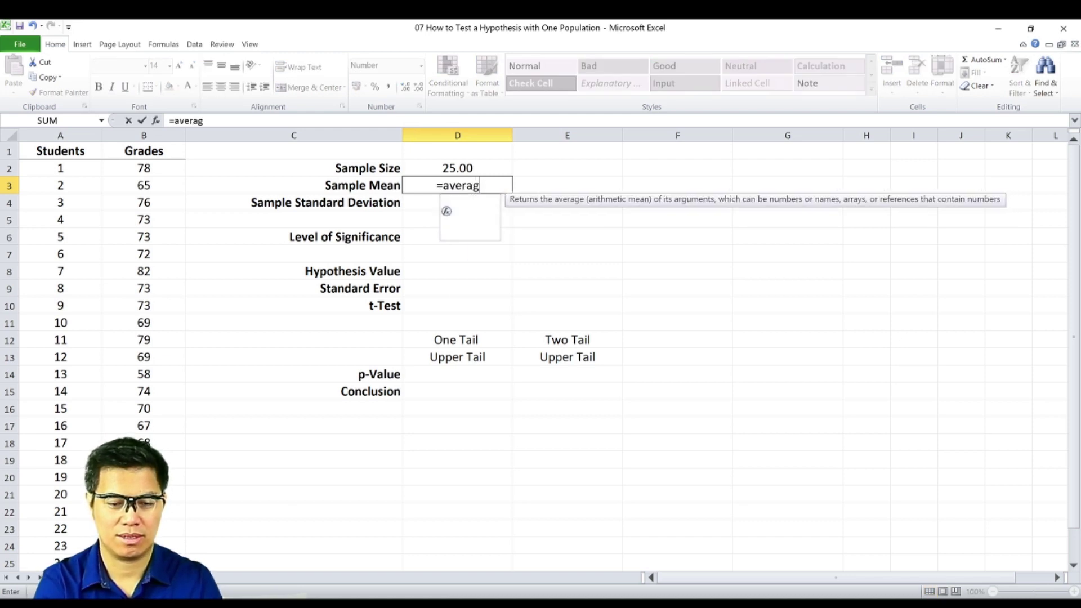
left_click(144, 185)
key("Up")
key("ctrl+shift+Down")
key("Return")
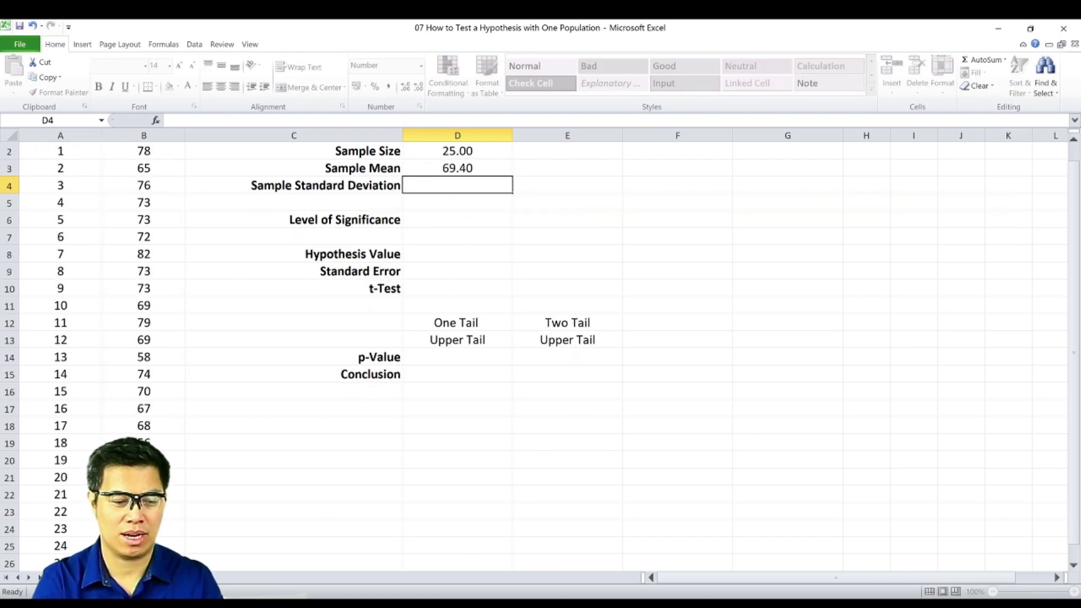
key("Up")
key("Up")
key("Up")
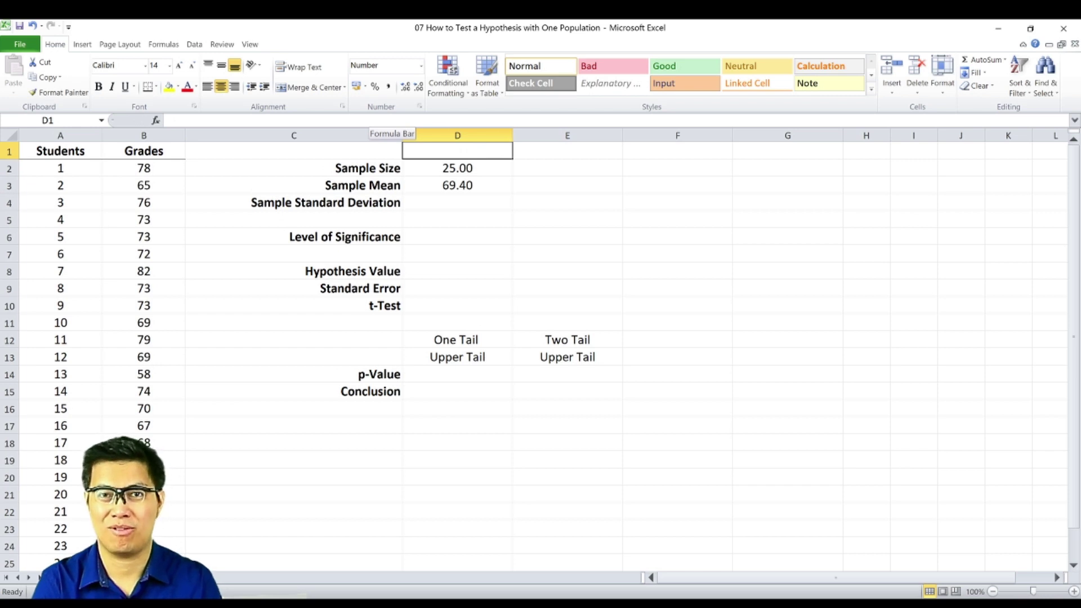
- Compute the sample standard deviation in D4 with =STDEV(B2:B26), giving 6.14
left_click(458, 202)
type("=")
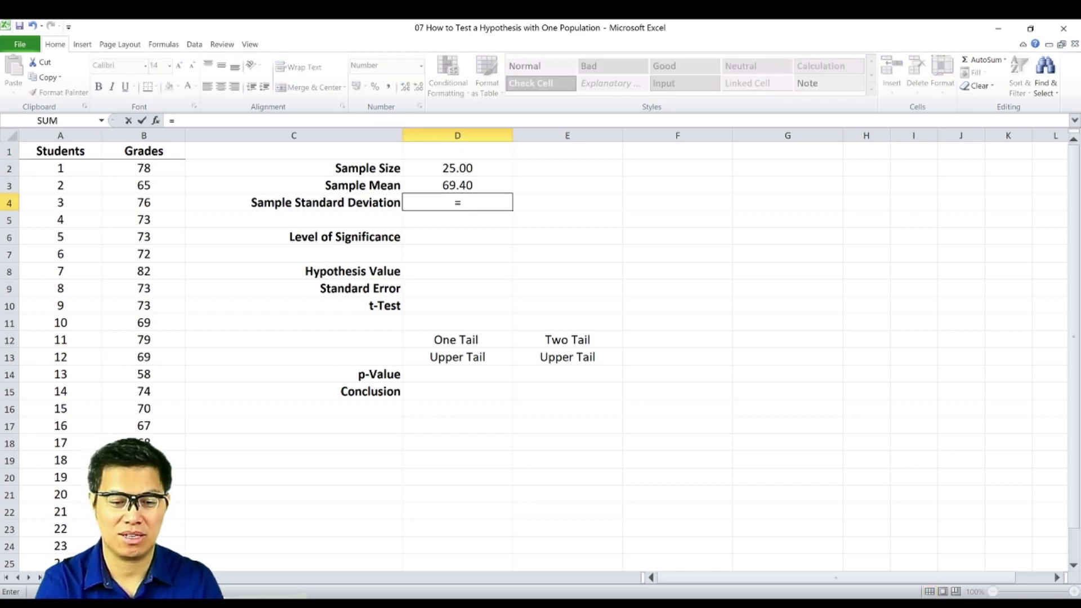
type("stdev(")
left_click(143, 202)
key("Up")
key("Up")
key("ctrl+shift+Down")
key("Return")
key("Up")
key("Up")
key("Up")
key("Up")
left_click(457, 236)
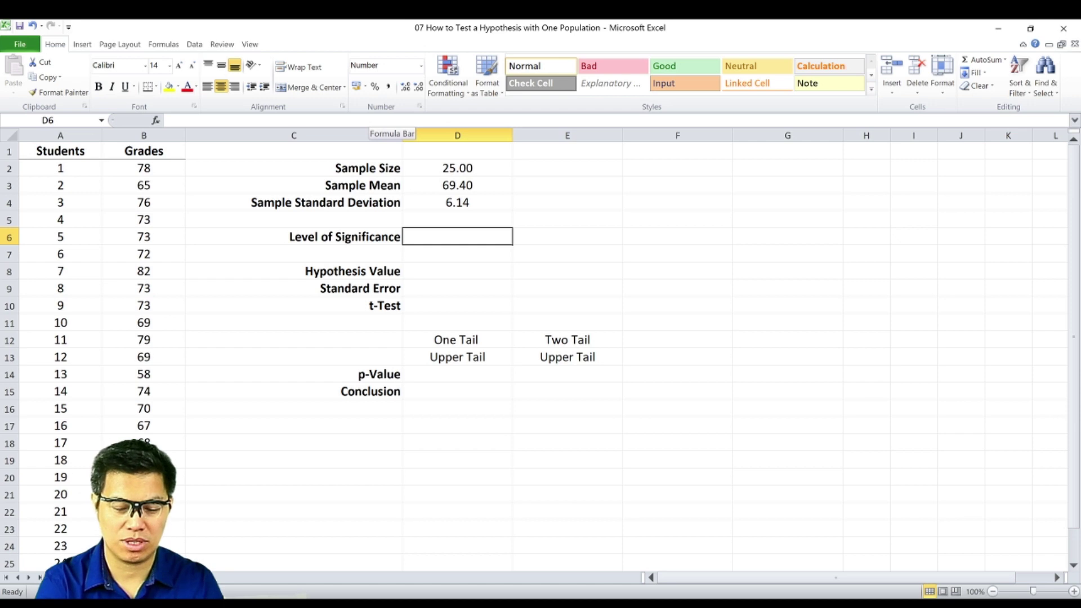
- Set significance level 0.05, keep hypothesis value 70, and compute standard error =D4/SQRT(D2)
type(".05")
key("Return")
key("Return")
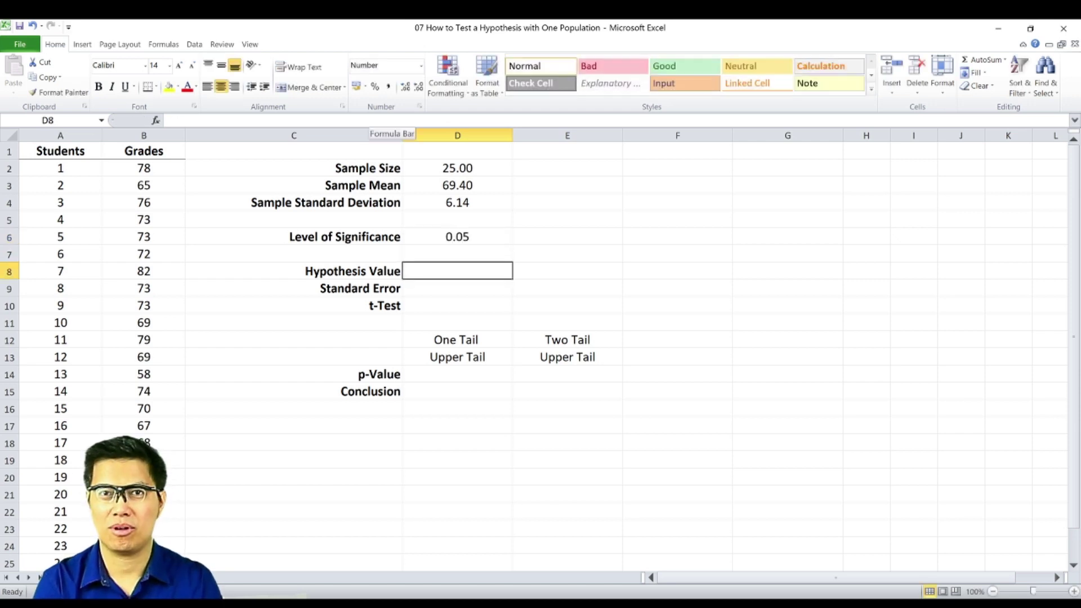
key("Return")
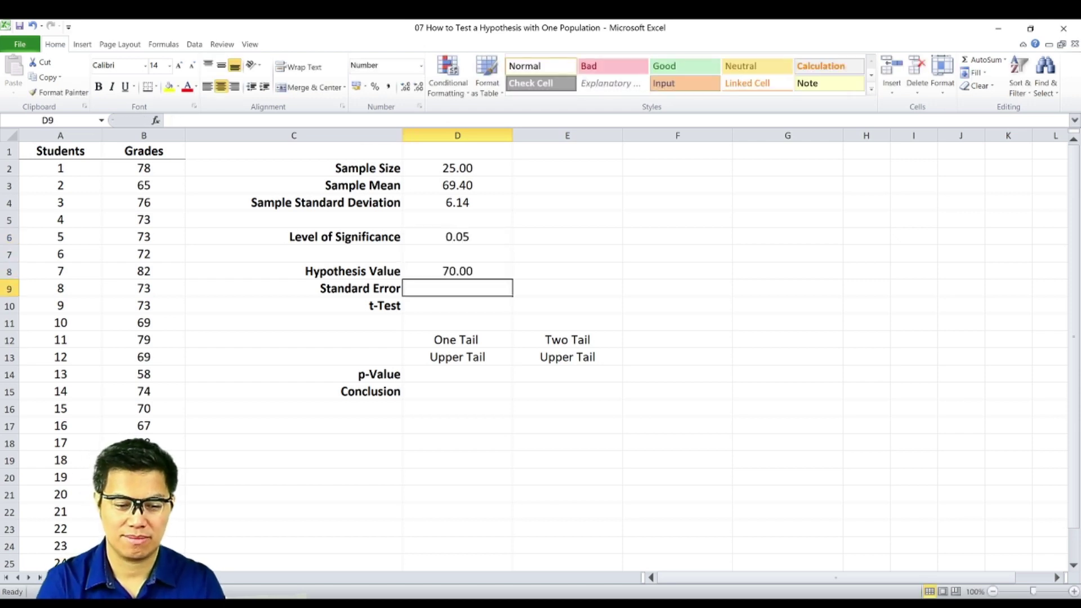
type("=")
key("Up")
key("Up")
key("Up")
key("Up")
key("Up")
type("/sqrt(")
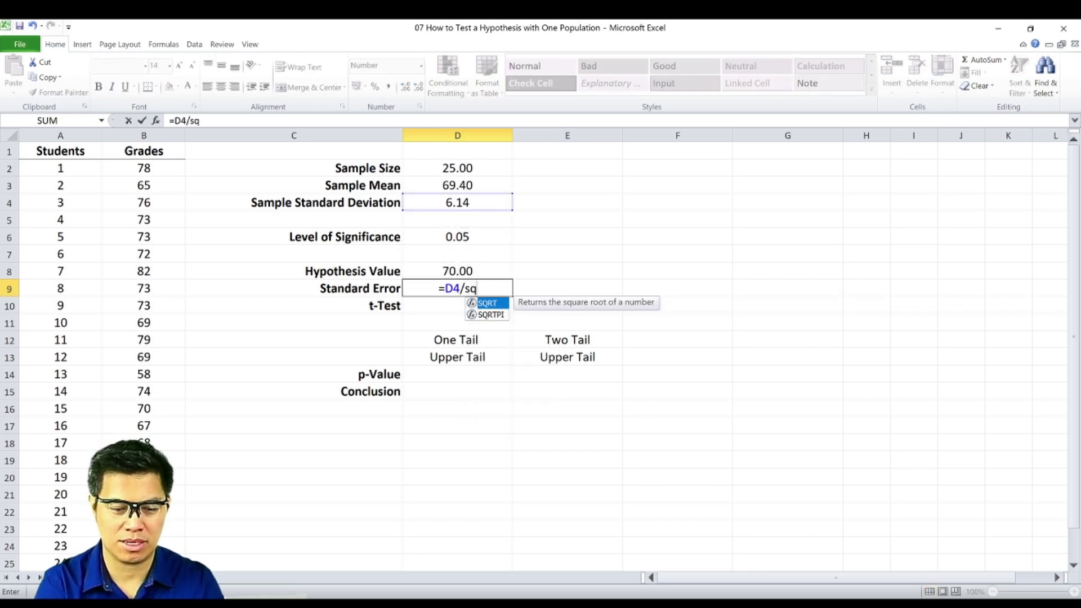
key("Up")
key("Up")
key("Up")
key("Up")
key("Up")
key("Up")
key("Up")
type(")")
key("Return")
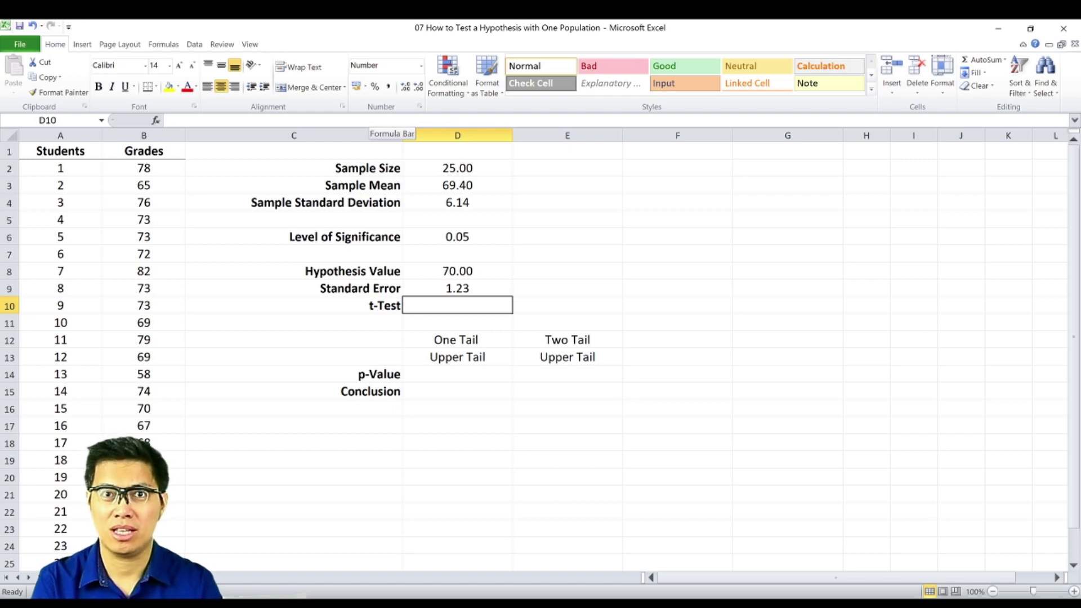
- Enter the t-test formula in D10 starting from =(D3-D8), giving -0.60
type("=(")
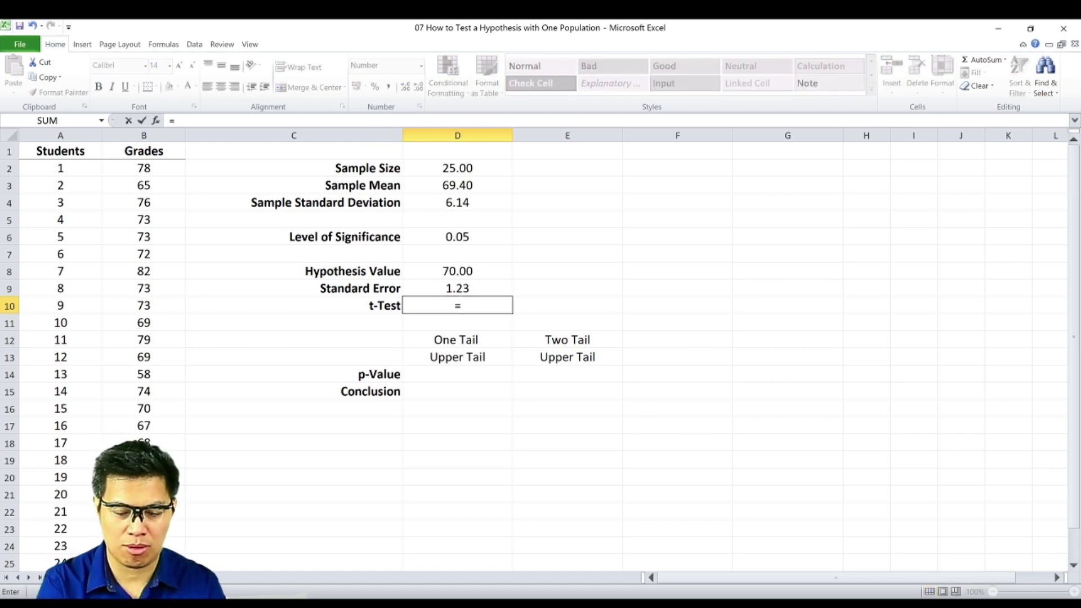
key("Up")
key("Up")
key("Up")
key("Up")
key("Up")
key("Up")
key("Up")
type("-")
key("Up")
key("Up")
type(")")
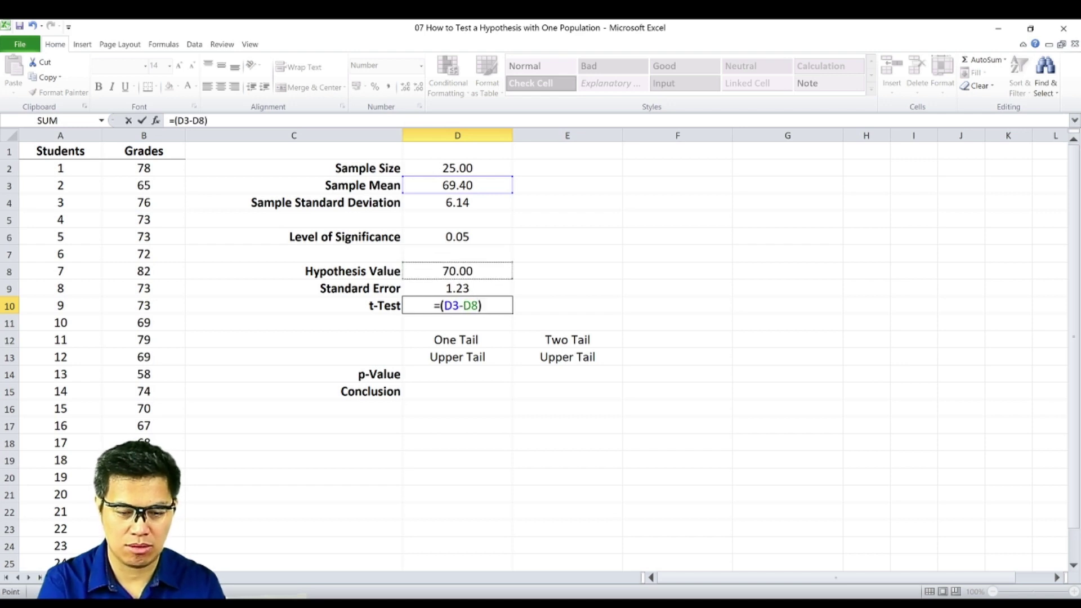
key("Up")
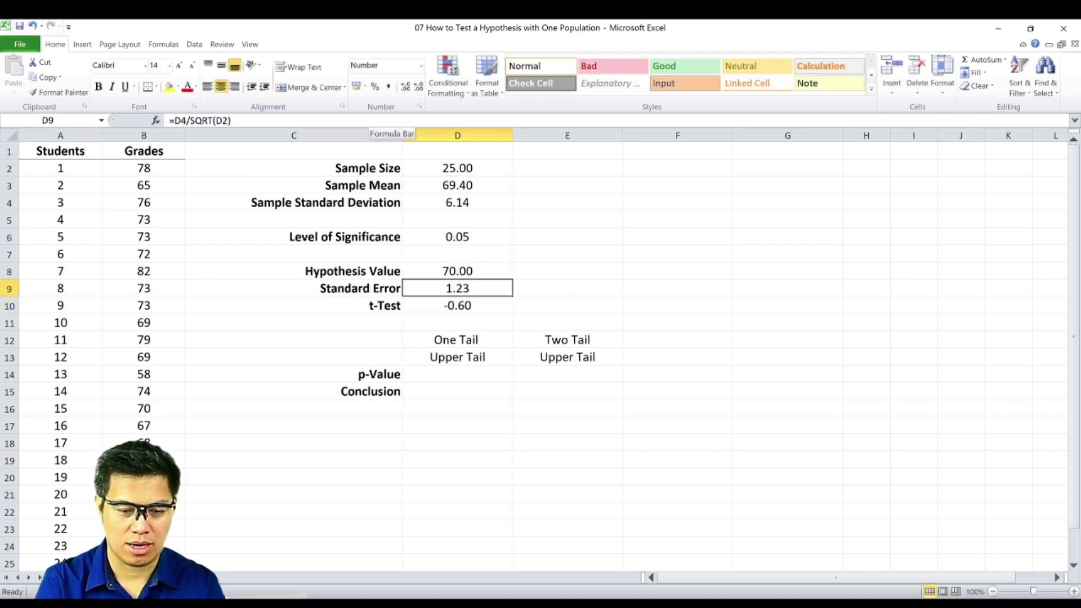
key("Down")
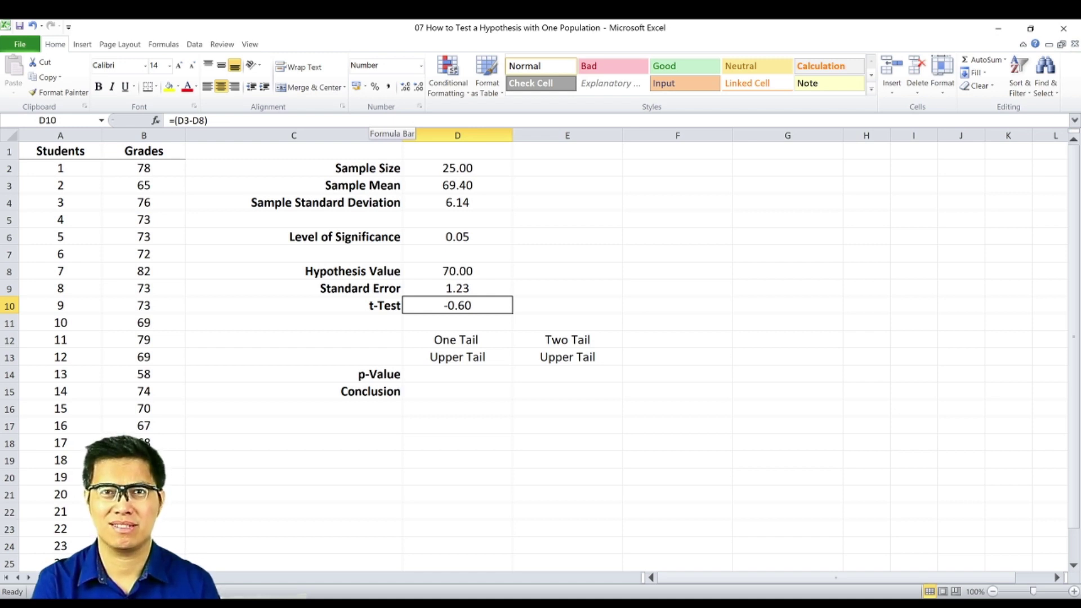
key("Down")
key("Down")
key("Down")
key("Down")
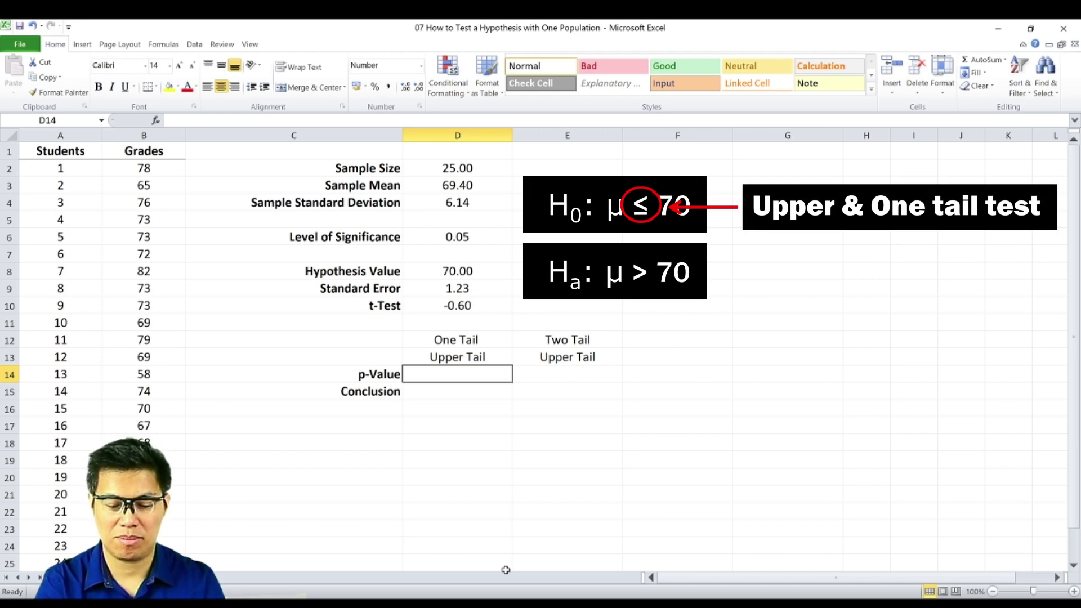
- Enter the one-tail p-value =TDIST(ABS(D10),D2-1,1) in D14, giving 0.28
type("=tdist")
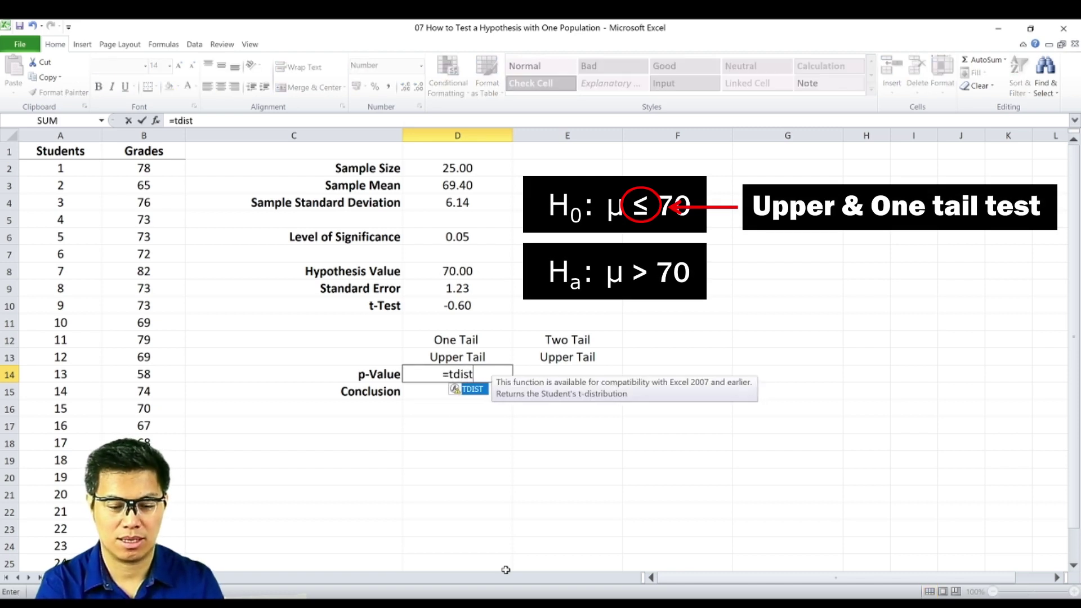
type("(abs(")
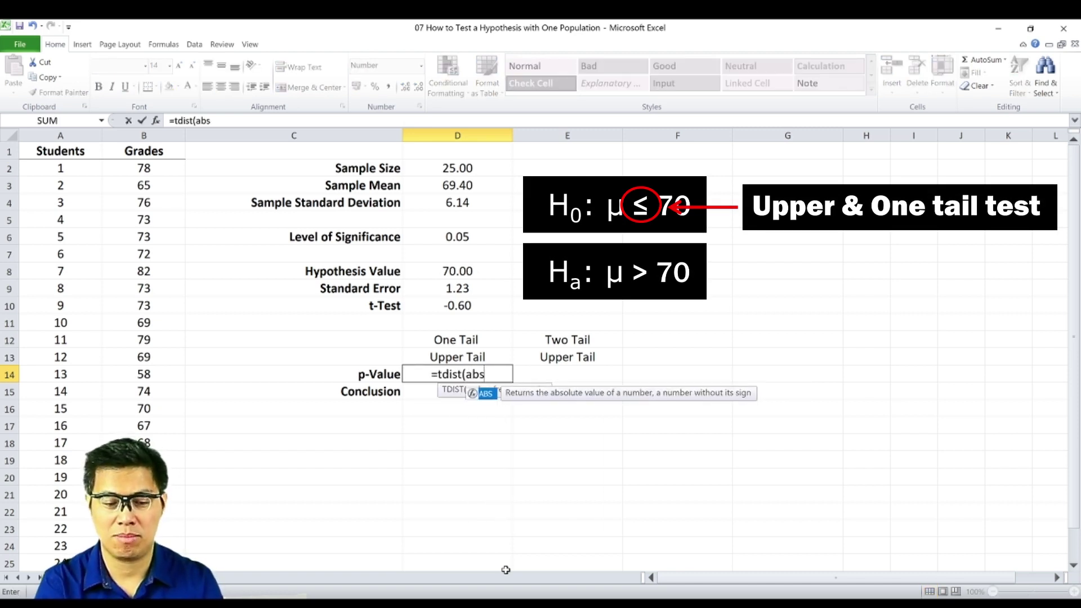
key("Up")
key("Up")
key("Up")
key("Up")
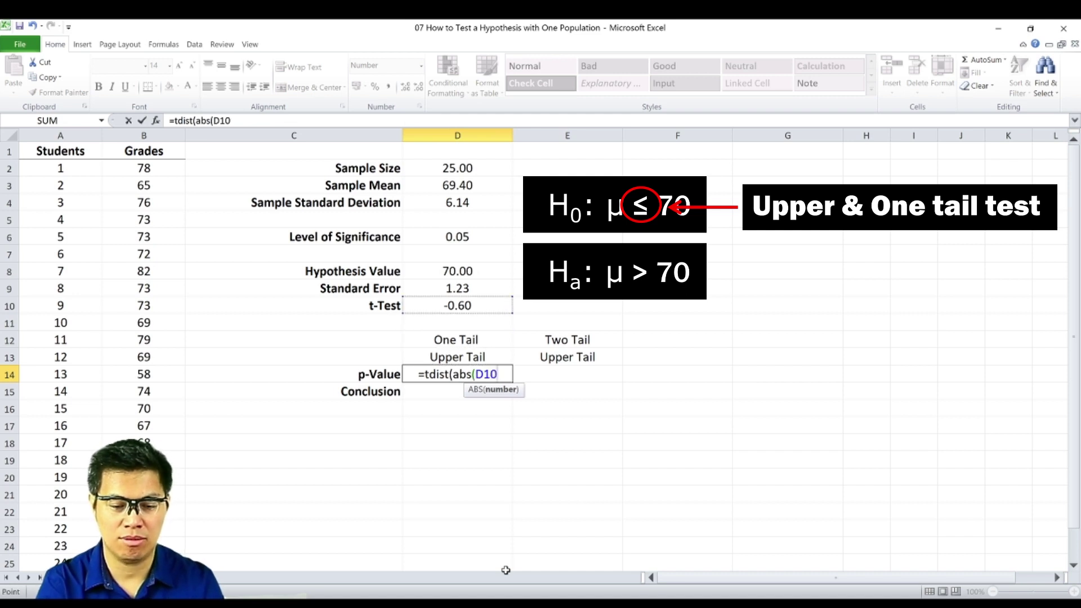
type("),")
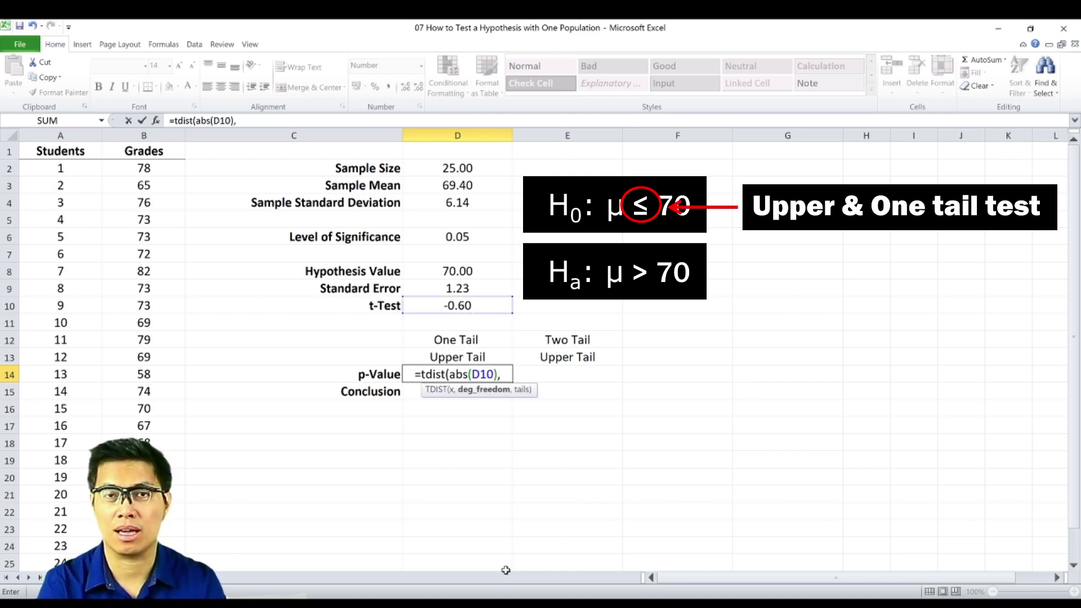
key("Up")
key("Up")
key("Up")
key("Up")
key("Up")
key("Up")
key("Up")
key("Up")
key("Up")
key("Up")
key("Up")
key("Up")
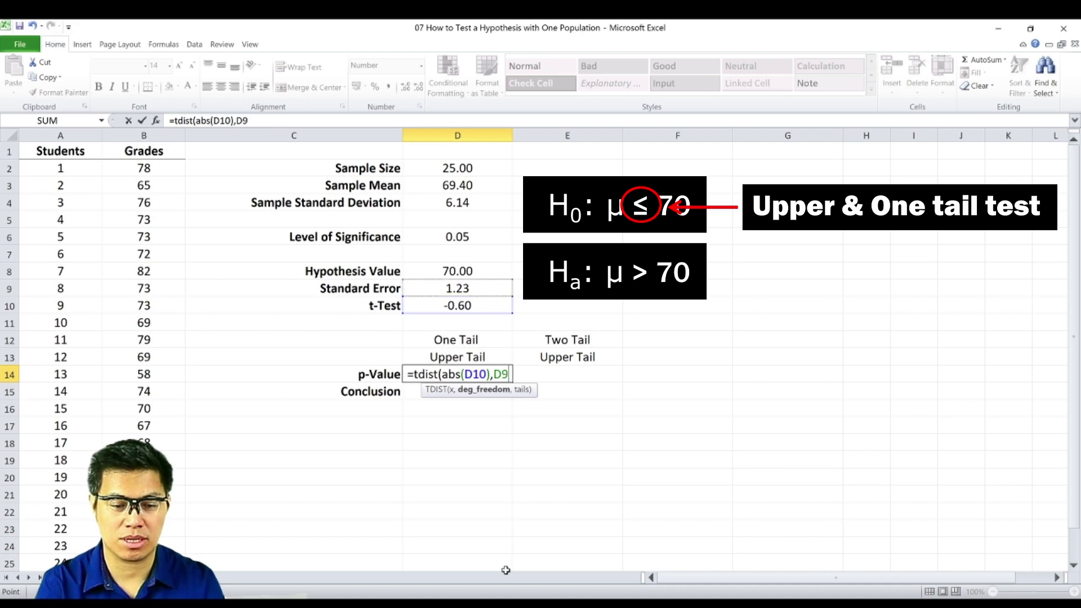
type("-1")
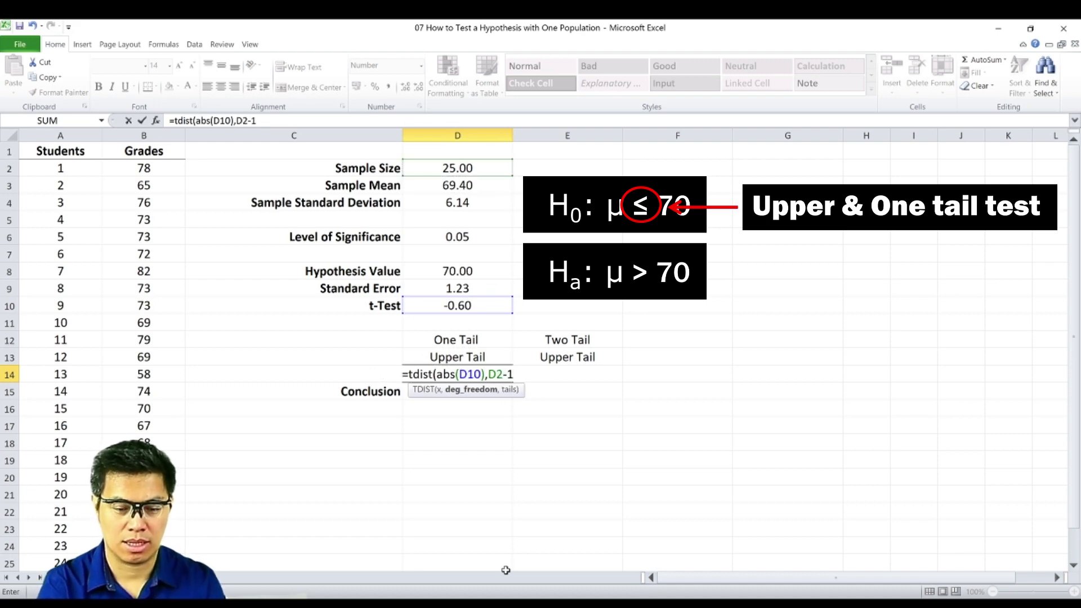
type(",1)")
key("Return")
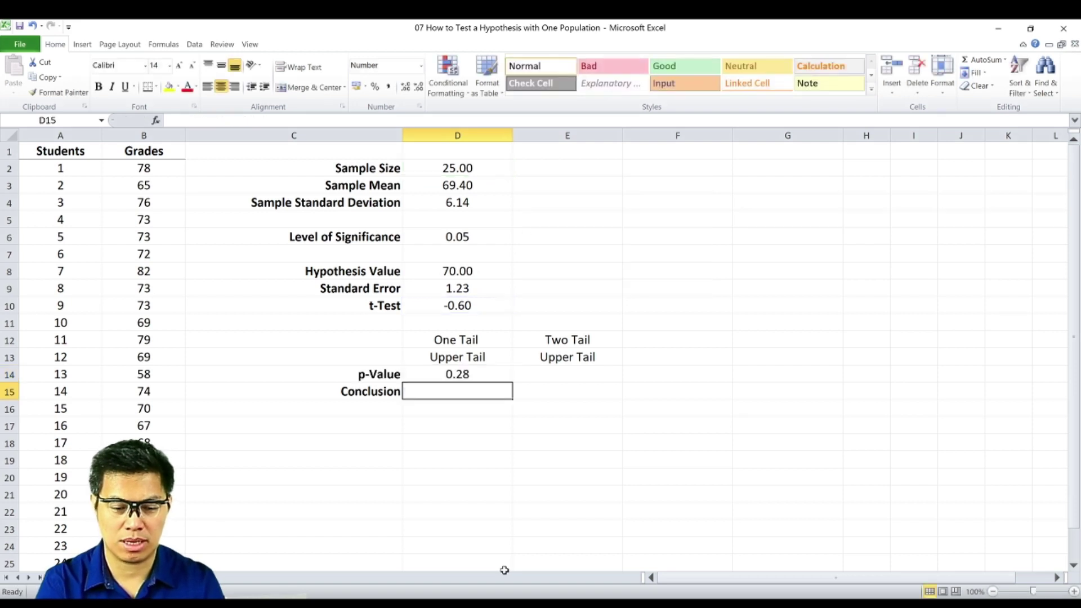
- Enter the two-tail p-value =TDIST(ABS(D10),D2-1,2) in E14, giving 0.55
key("Up")
key("Right")
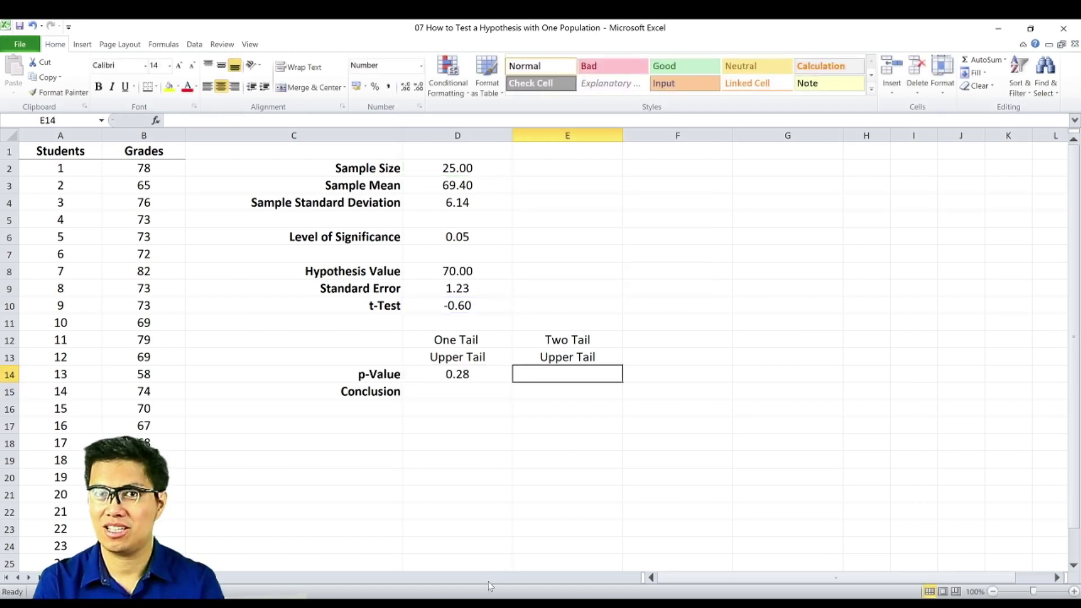
type("=t")
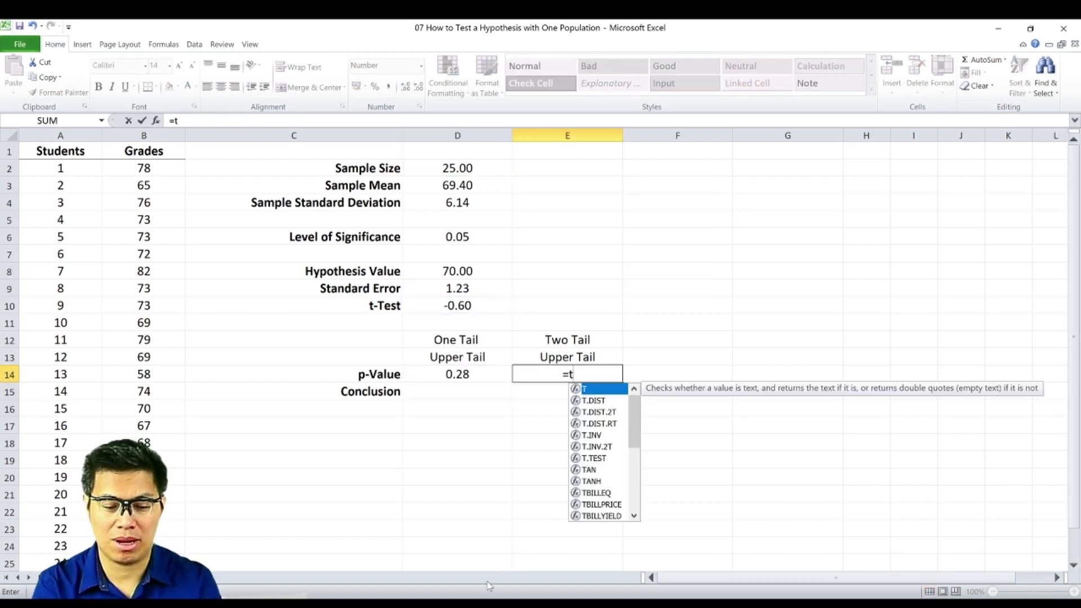
type("dist(")
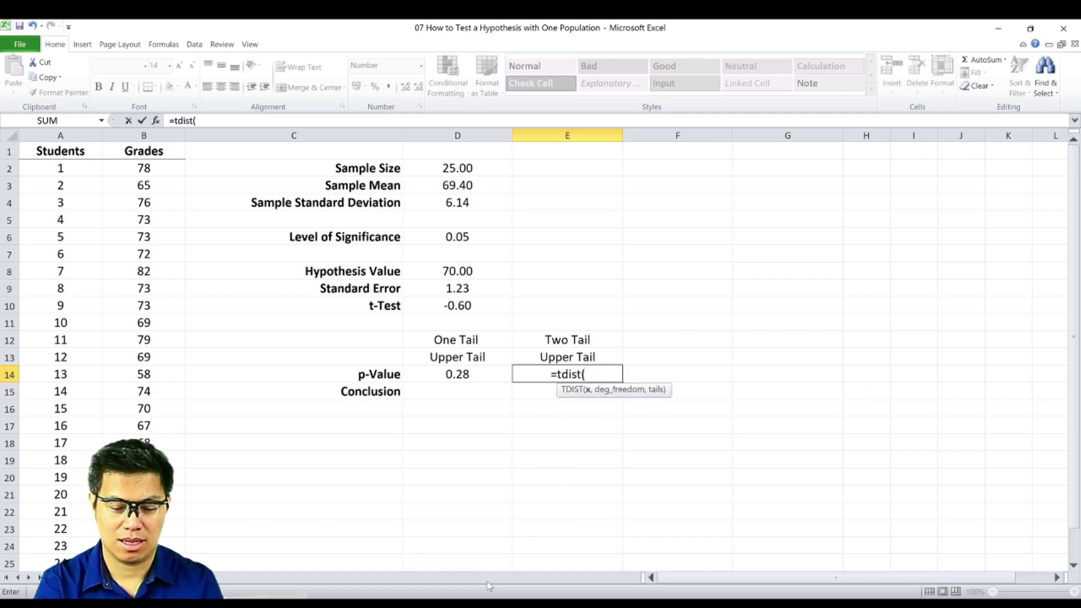
type("abs(")
key("Left")
key("Up")
key("Up")
key("Up")
key("Up")
type("),")
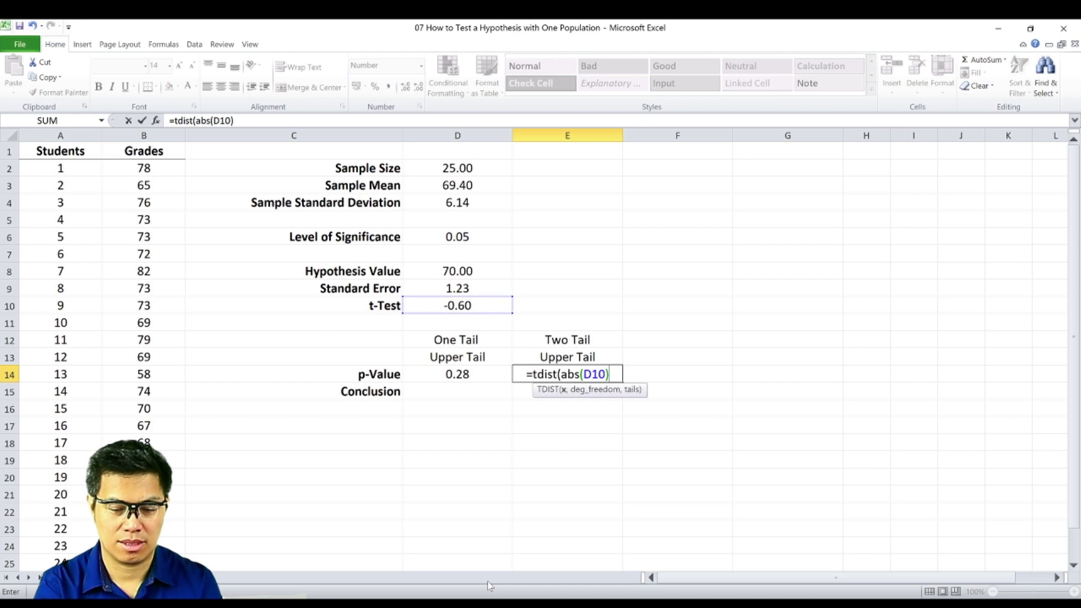
key("Left")
key("Up")
key("Up")
key("Up")
key("Up")
key("Up")
key("Up")
key("Up")
key("Up")
key("Up")
key("Up")
key("Up")
key("Up")
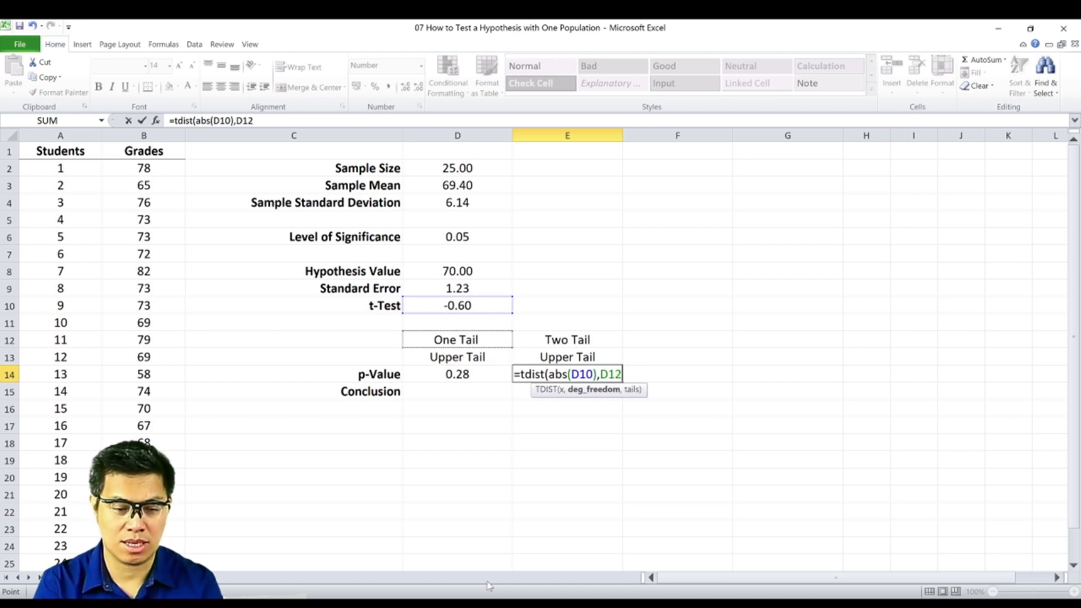
type("-1")
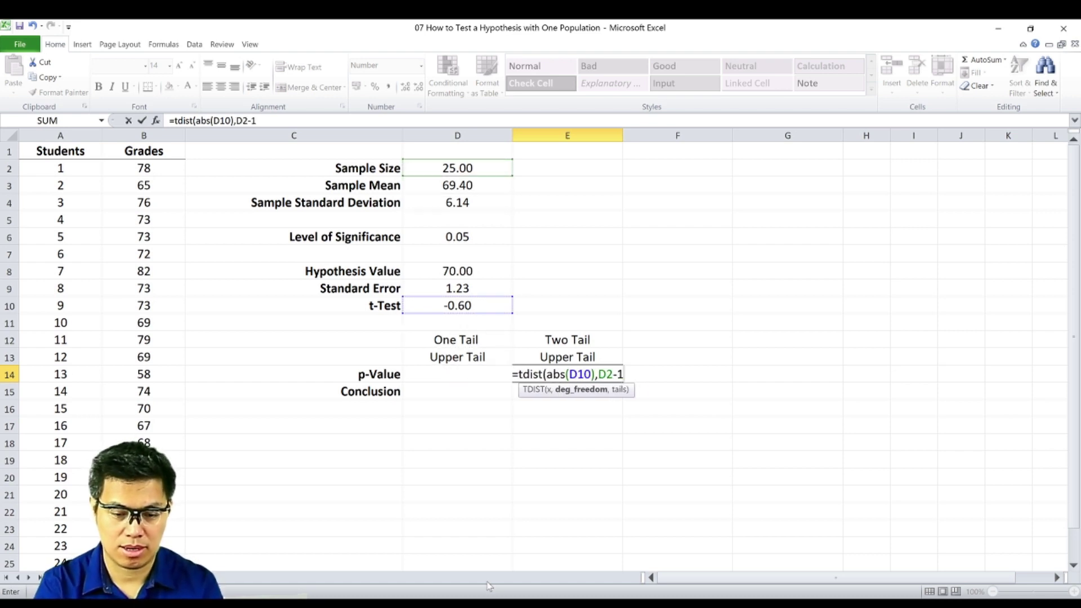
type(",2)")
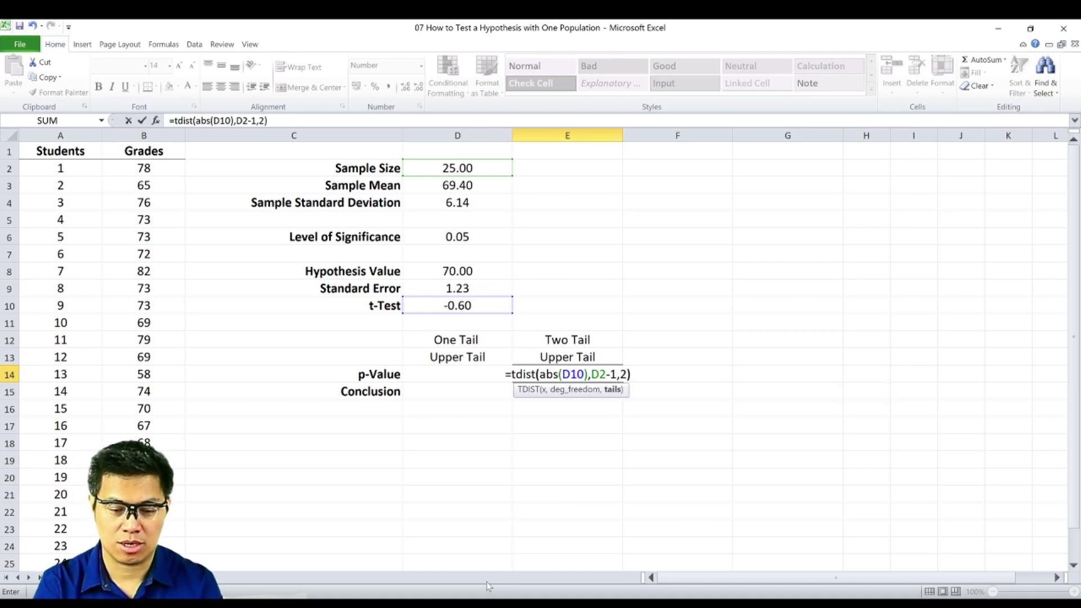
key("Return")
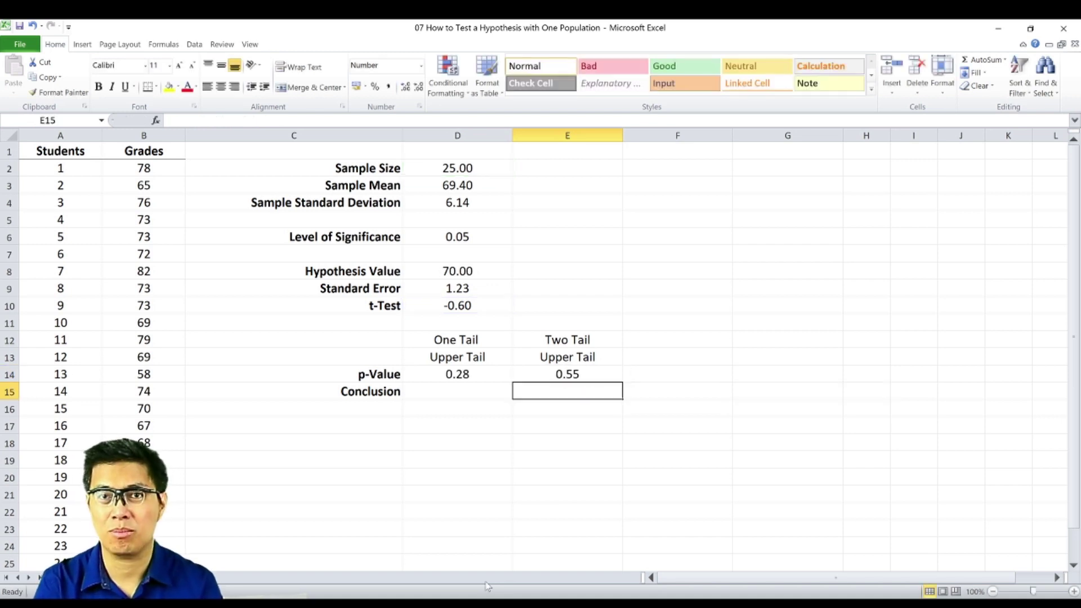
key("Left")
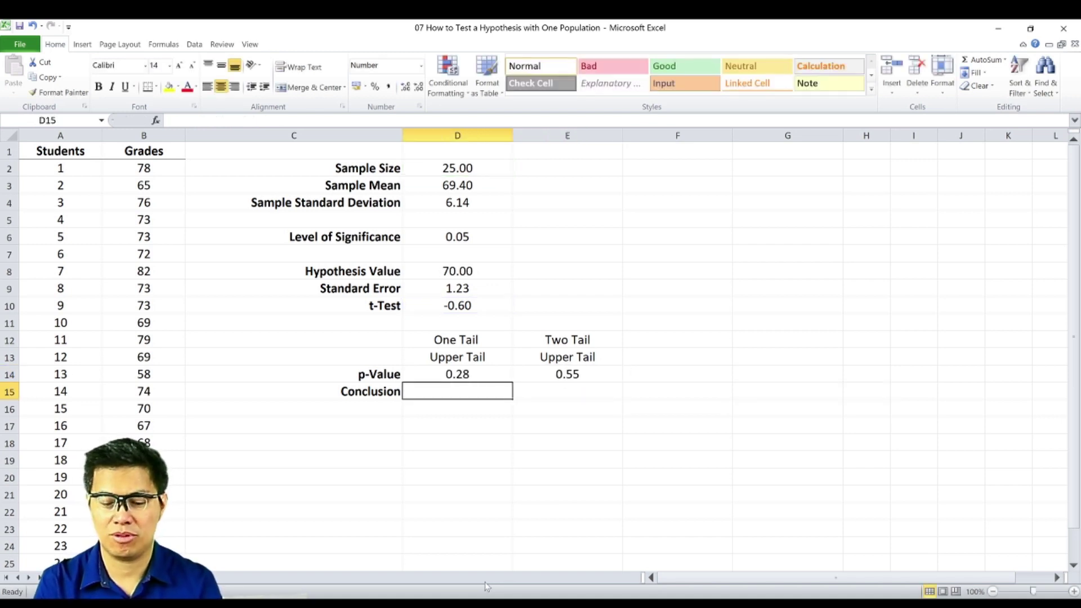
- Enter =IF(D14<=D6,"Reject","Do Not Reject") in D15, which returns Do Not Reject
type("=if(")
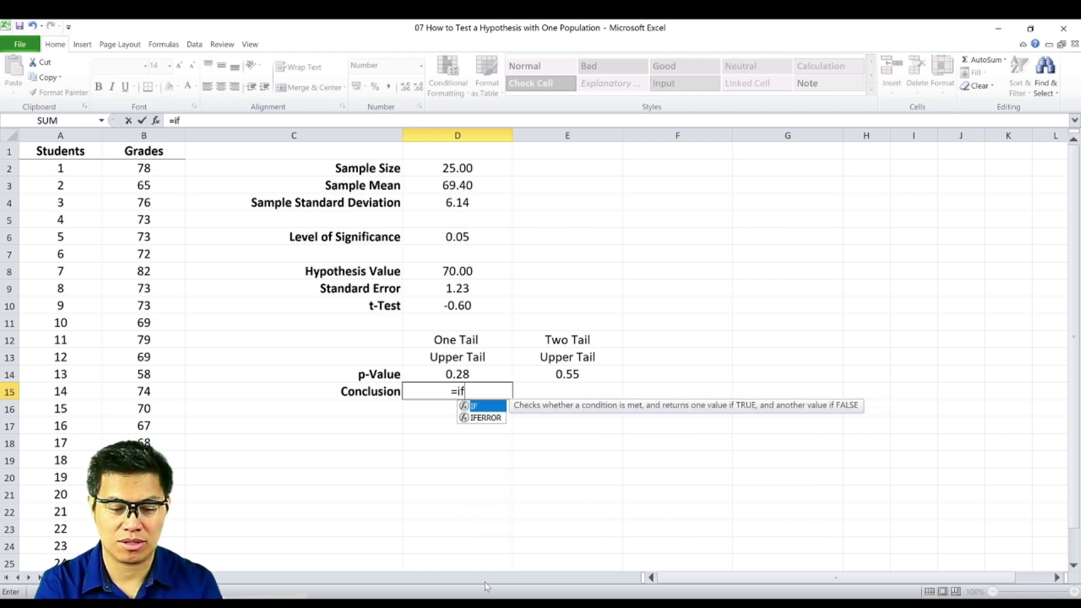
key("Up")
type("<=")
key("Up")
key("Up")
key("Up")
key("Up")
key("Up")
key("Up")
key("Up")
key("Up")
key("Up")
type(",")
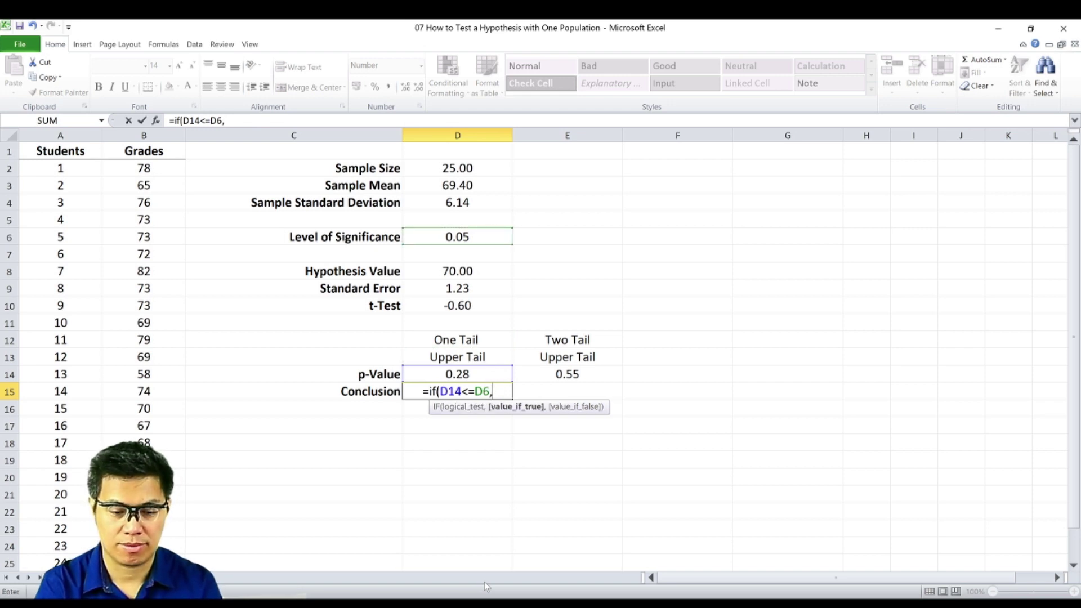
type("\"R")
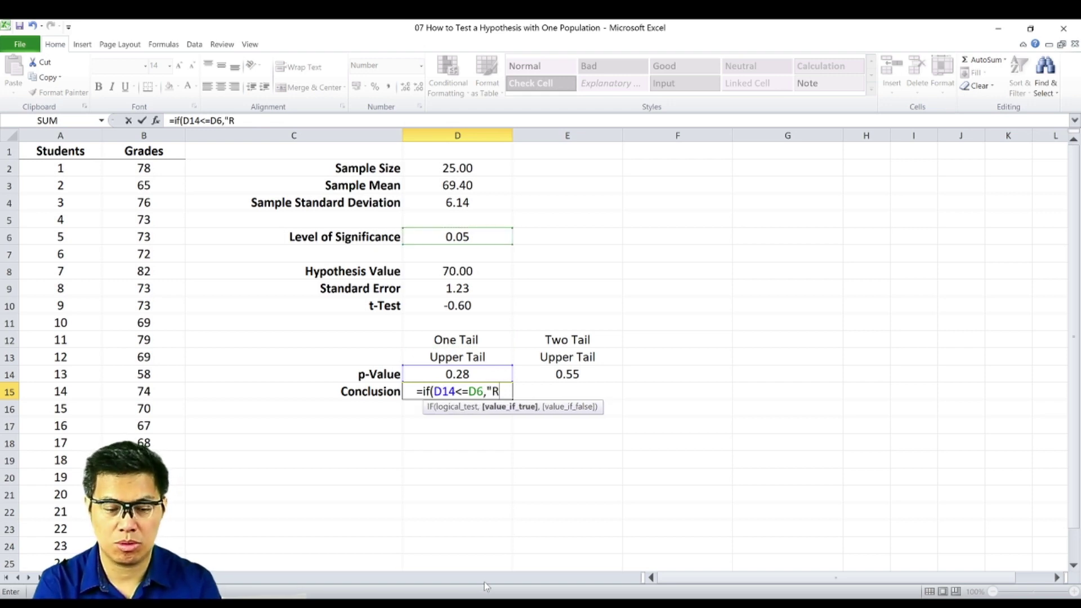
type("ejcct")
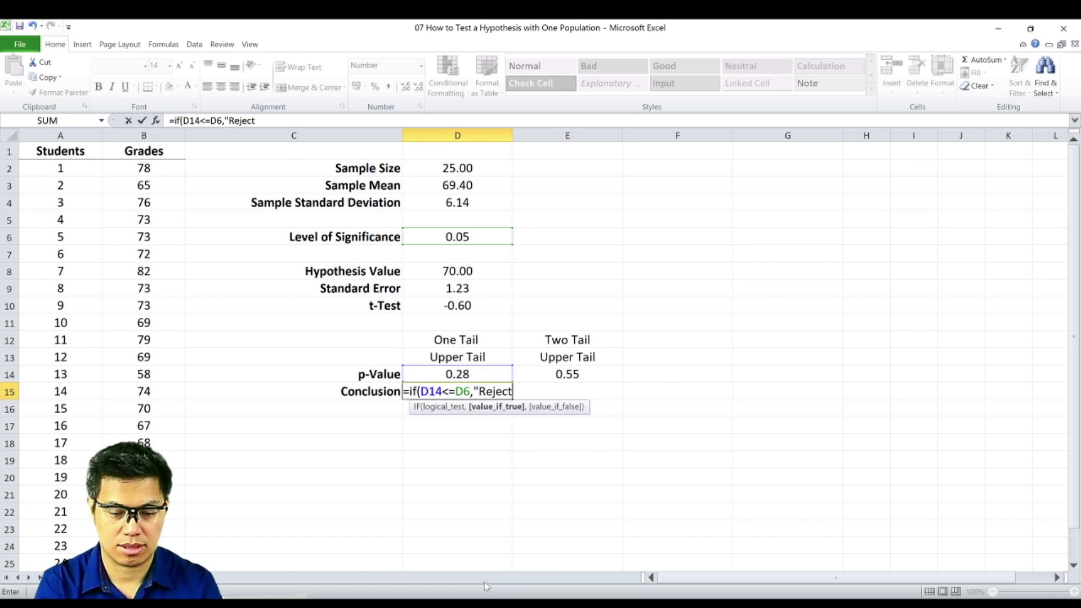
type("\",")
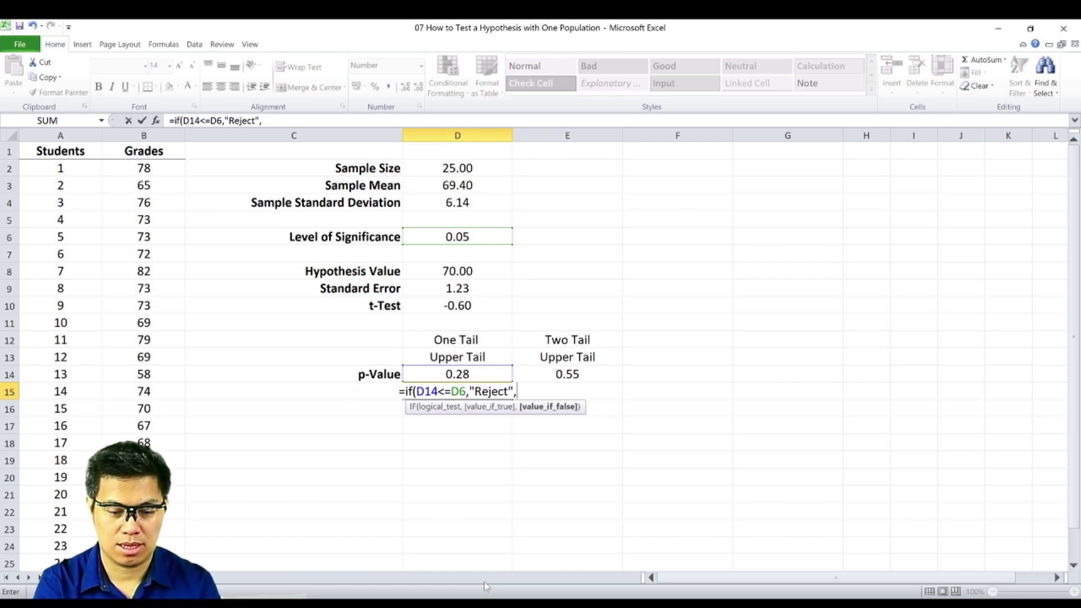
type("\"Do")
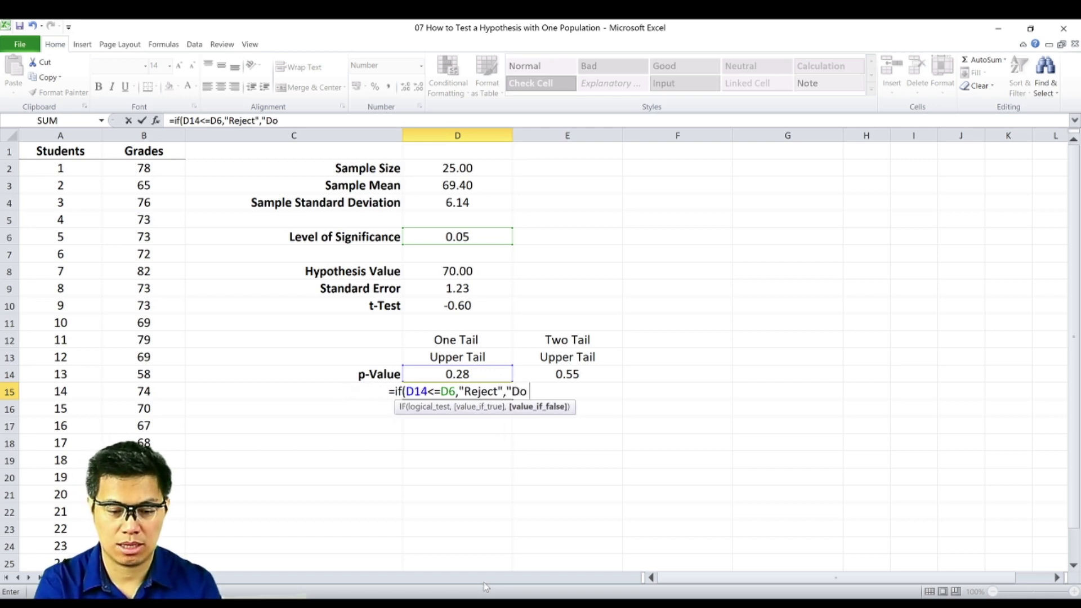
type(" Not Reject")
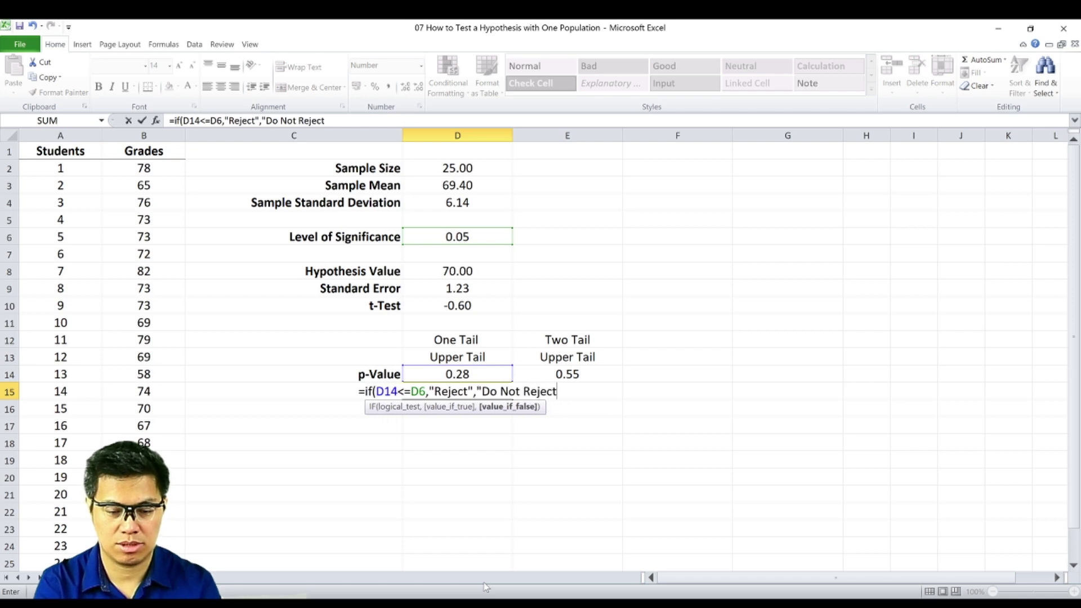
type("\")")
key("Return")
key("Up")
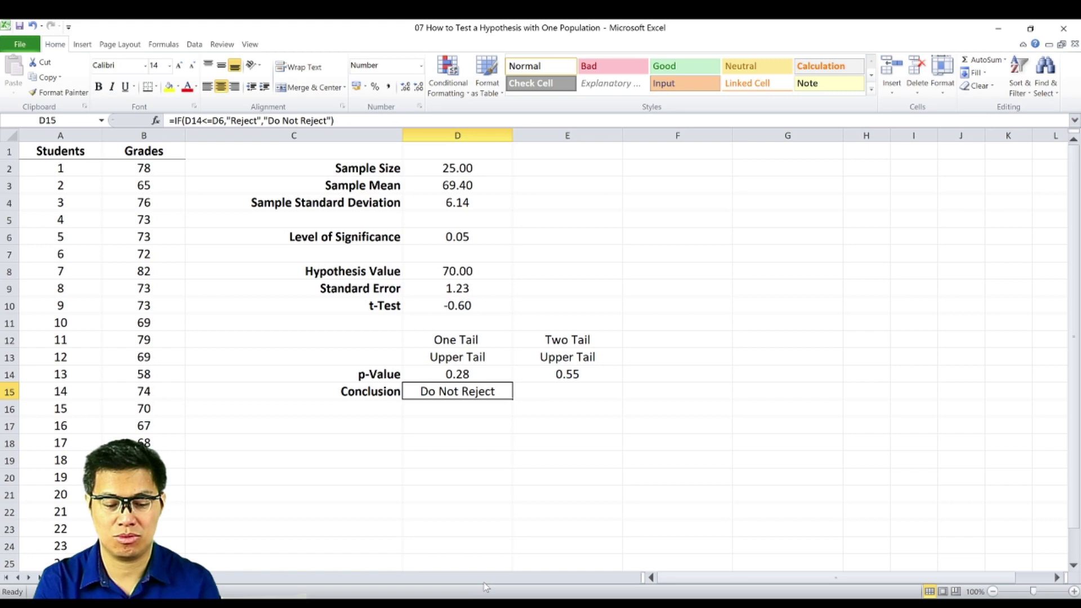